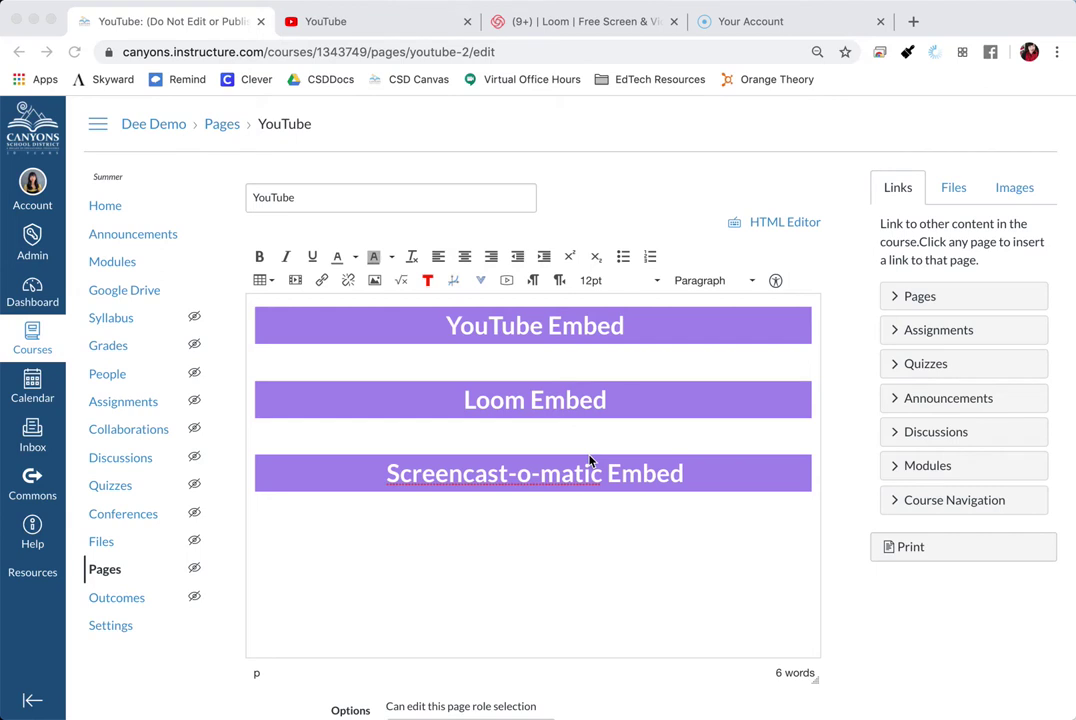
Step: Change the middle heading from 'Loom Embed' to 'Loom Screencast Embed'
{"action": "left_click", "coordinate": [449, 328]}
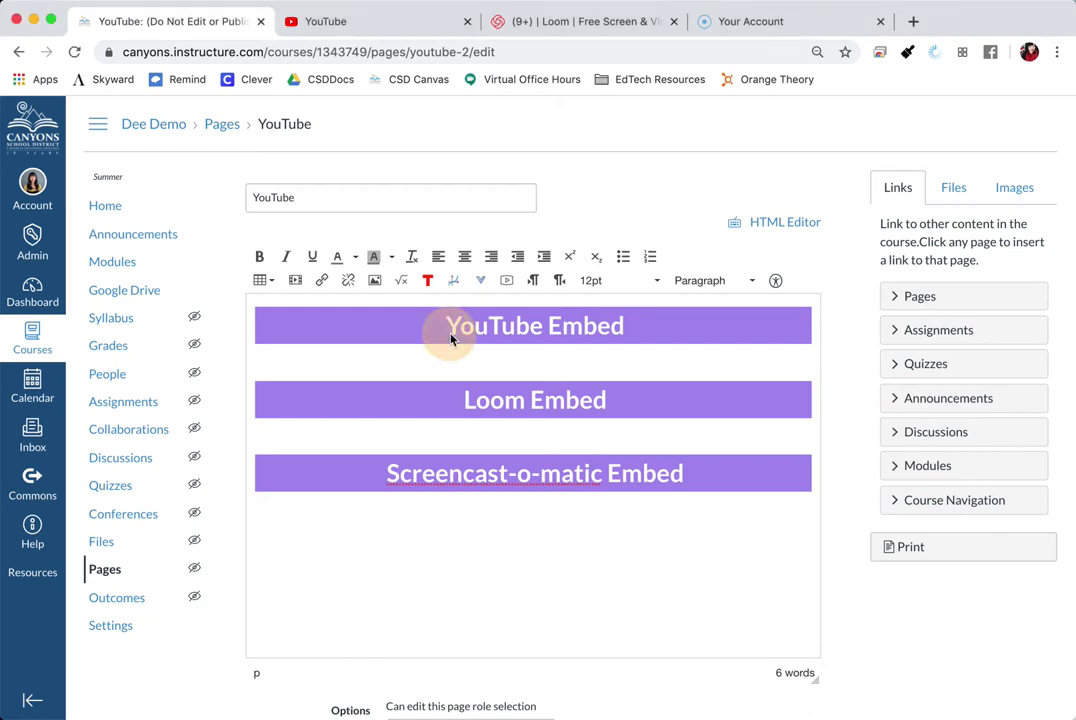
{"action": "left_click", "coordinate": [452, 327]}
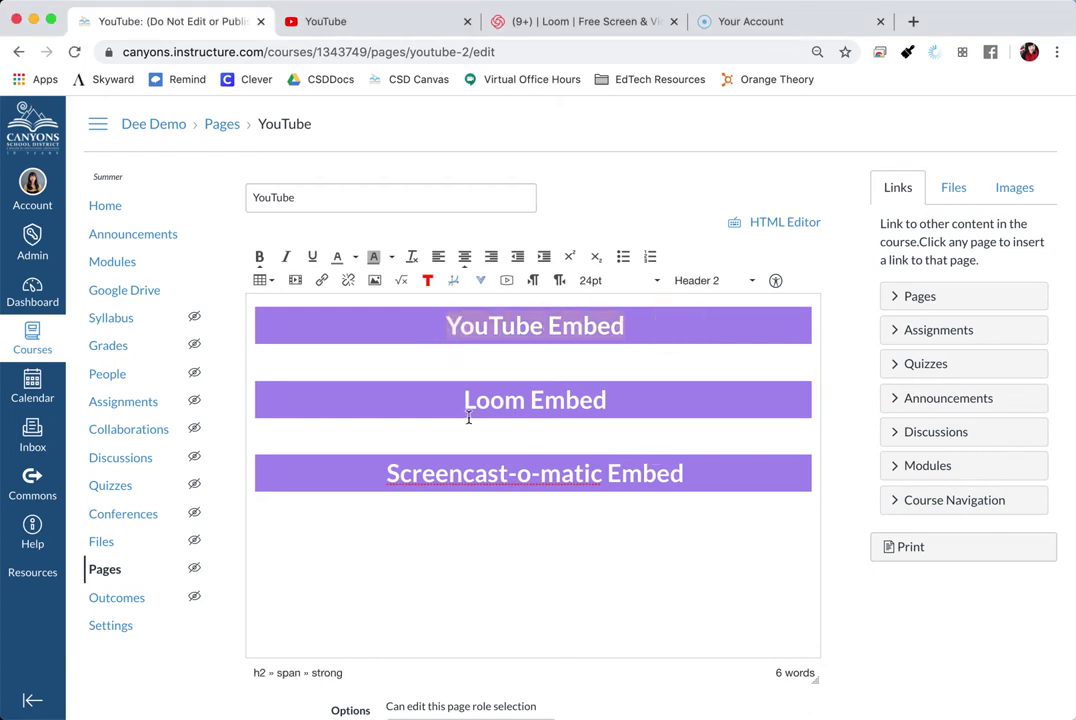
{"action": "left_click", "coordinate": [568, 402]}
{"action": "left_click", "coordinate": [630, 403]}
{"action": "left_click", "coordinate": [523, 401]}
{"action": "type", "text": "Screencast"}
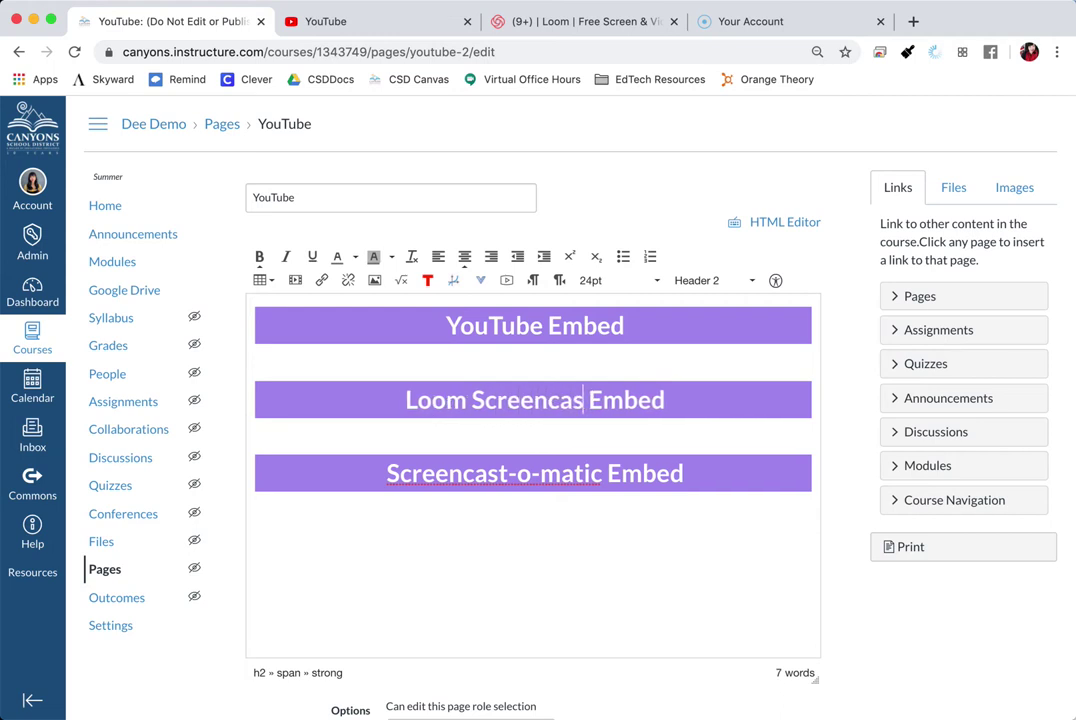
{"action": "left_click", "coordinate": [600, 474]}
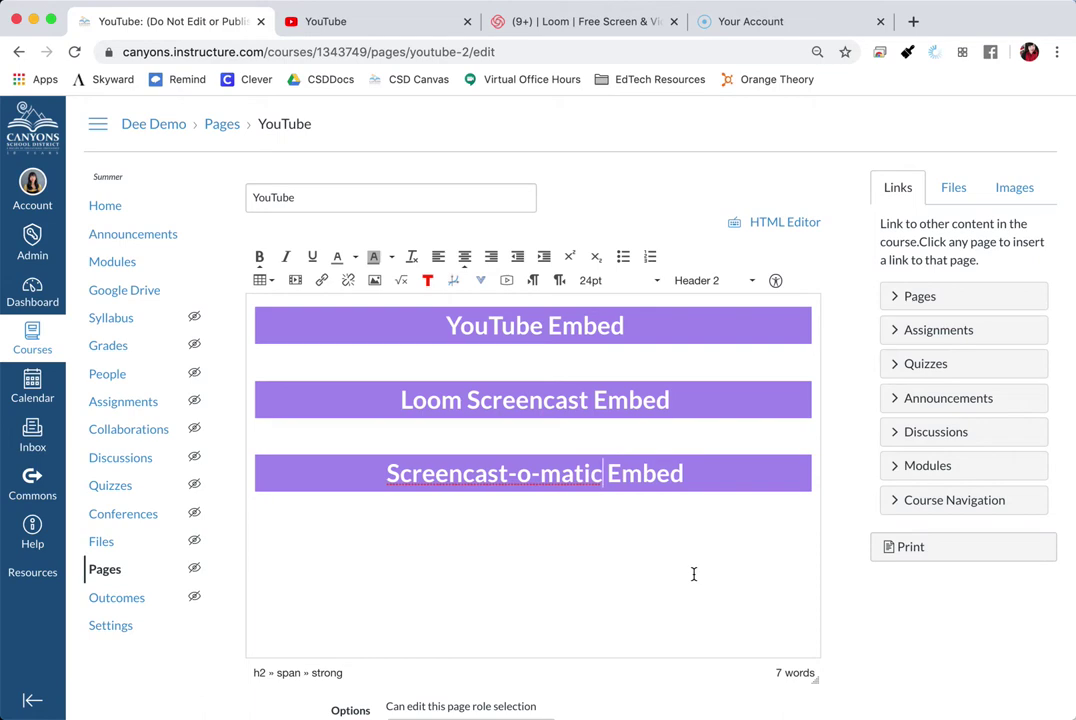
Step: Copy the Show Yourself video's URL from YouTube's address bar and go back to Canvas
{"action": "left_click", "coordinate": [400, 22]}
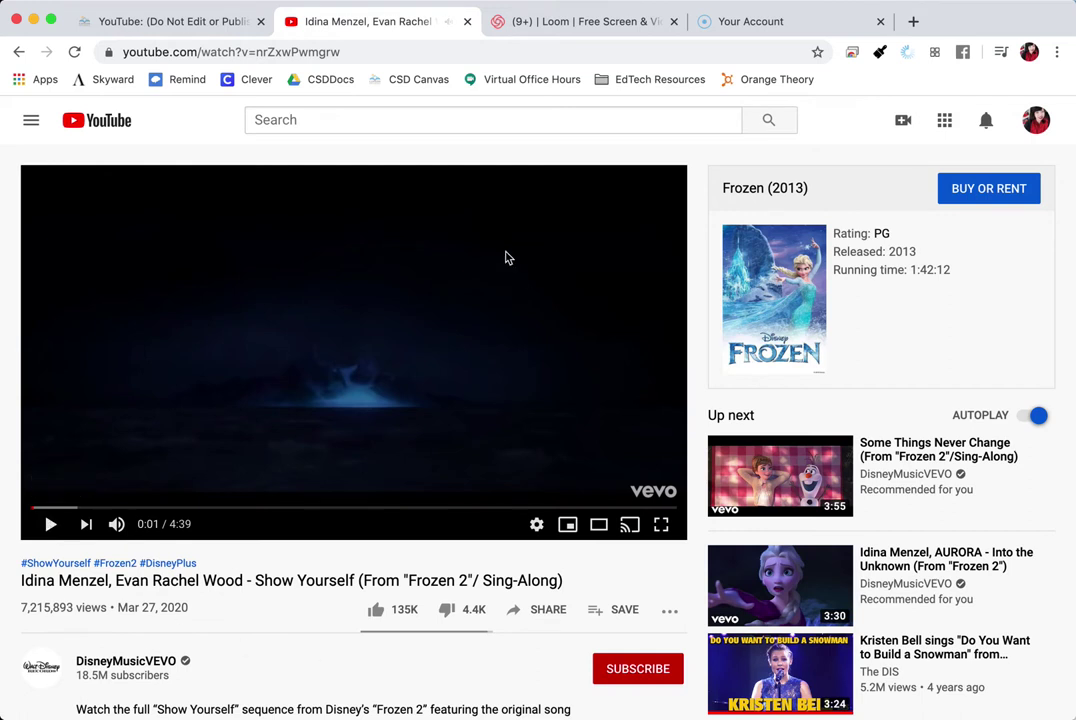
{"action": "left_click", "coordinate": [247, 52]}
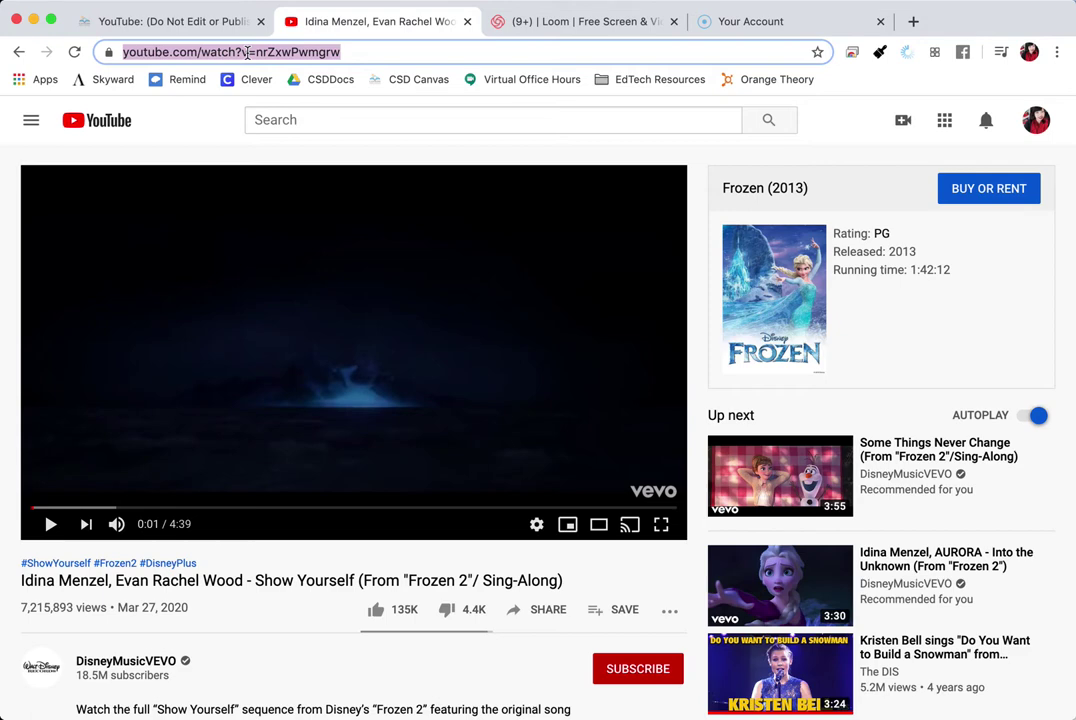
{"action": "right_click", "coordinate": [247, 52]}
{"action": "left_click", "coordinate": [302, 156]}
{"action": "left_click", "coordinate": [207, 22]}
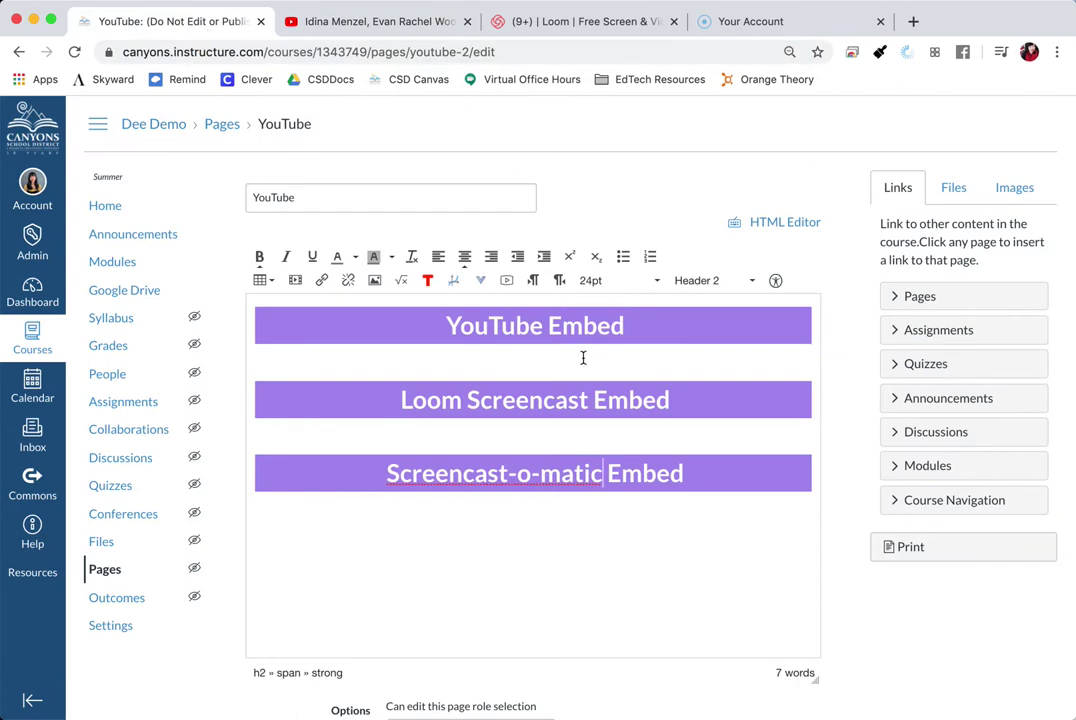
Step: On the empty line under YouTube Embed, open Insert/edit media with the copied YouTube URL as source
{"action": "left_click", "coordinate": [521, 360]}
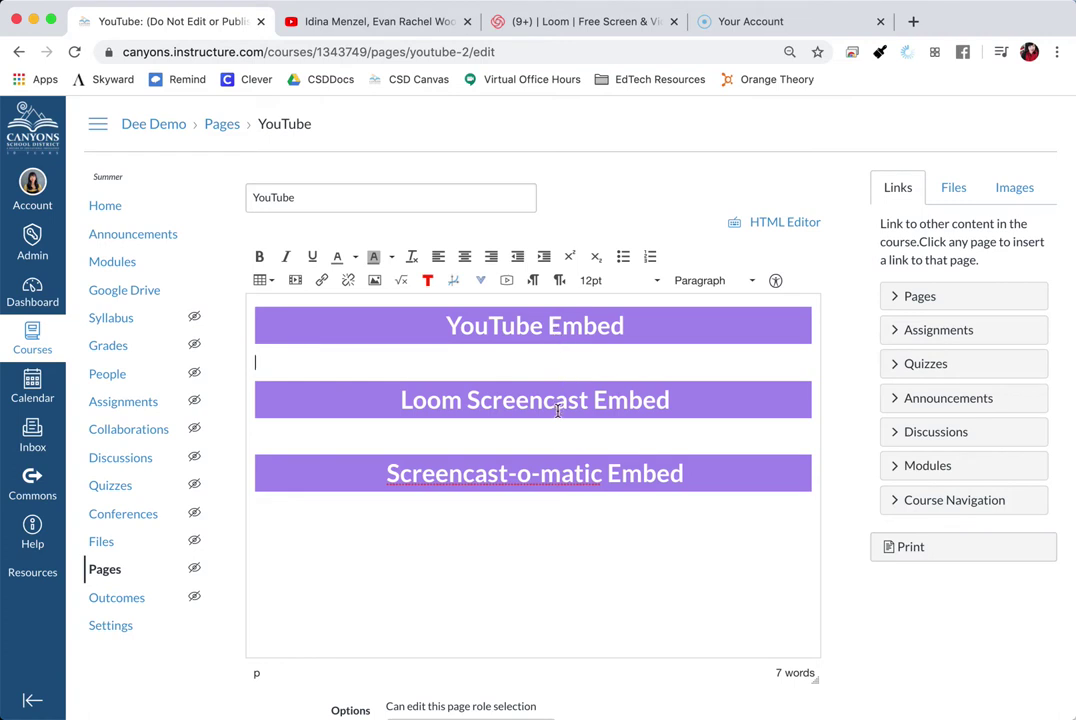
{"action": "left_click", "coordinate": [384, 360]}
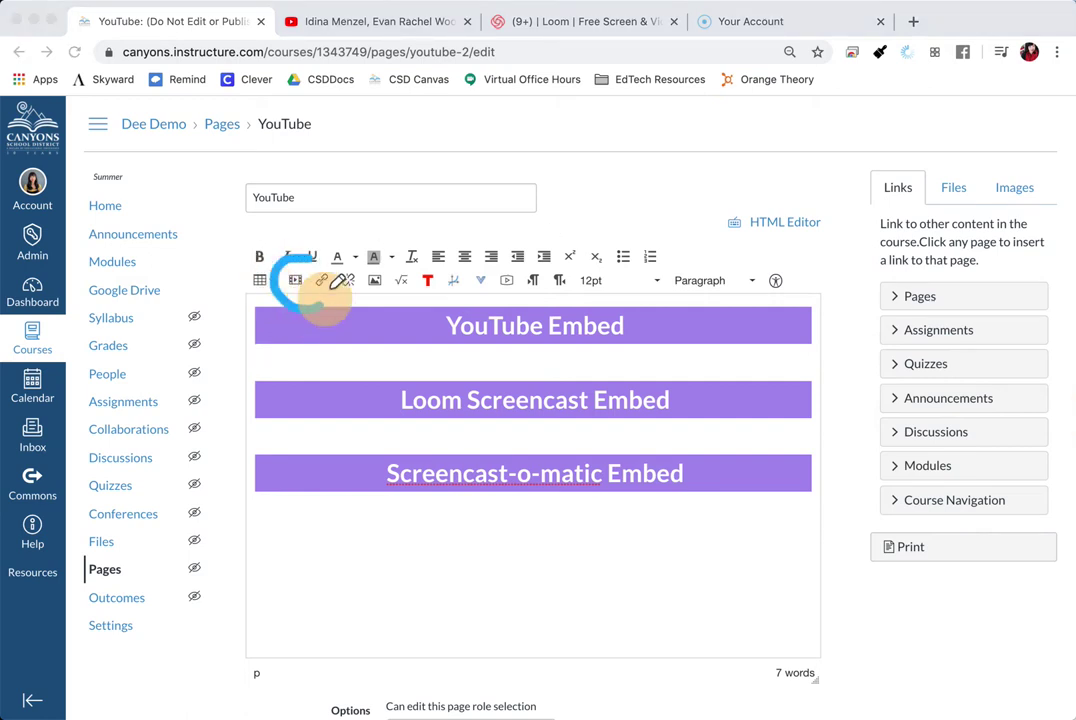
{"action": "left_click", "coordinate": [296, 281]}
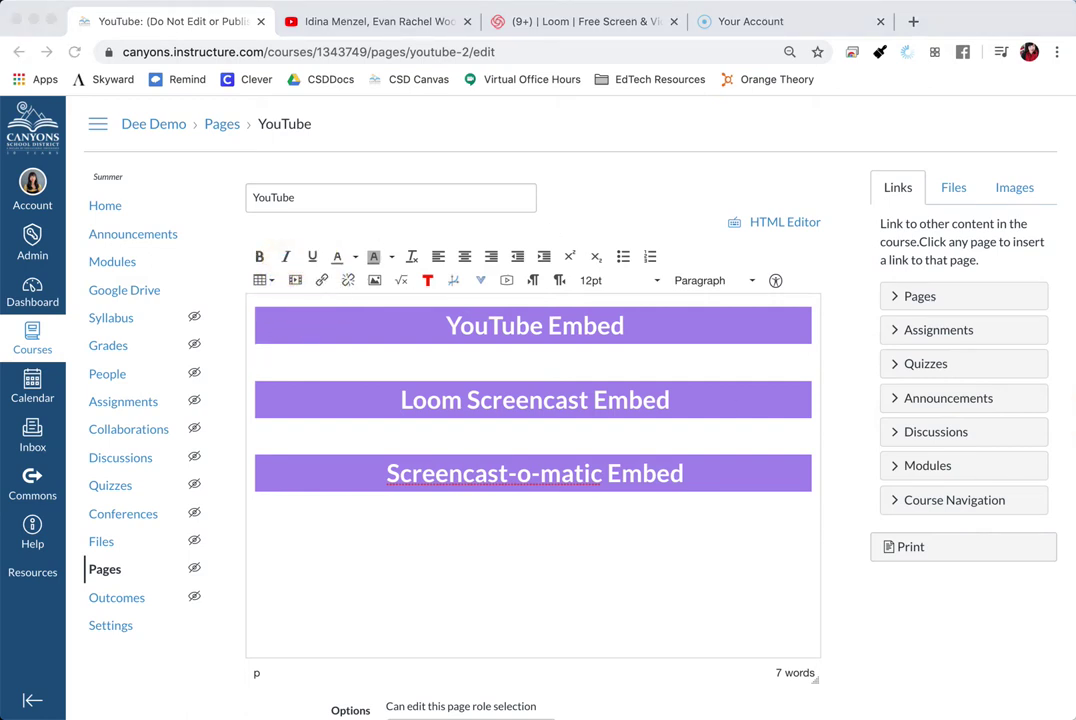
{"action": "left_click", "coordinate": [295, 281]}
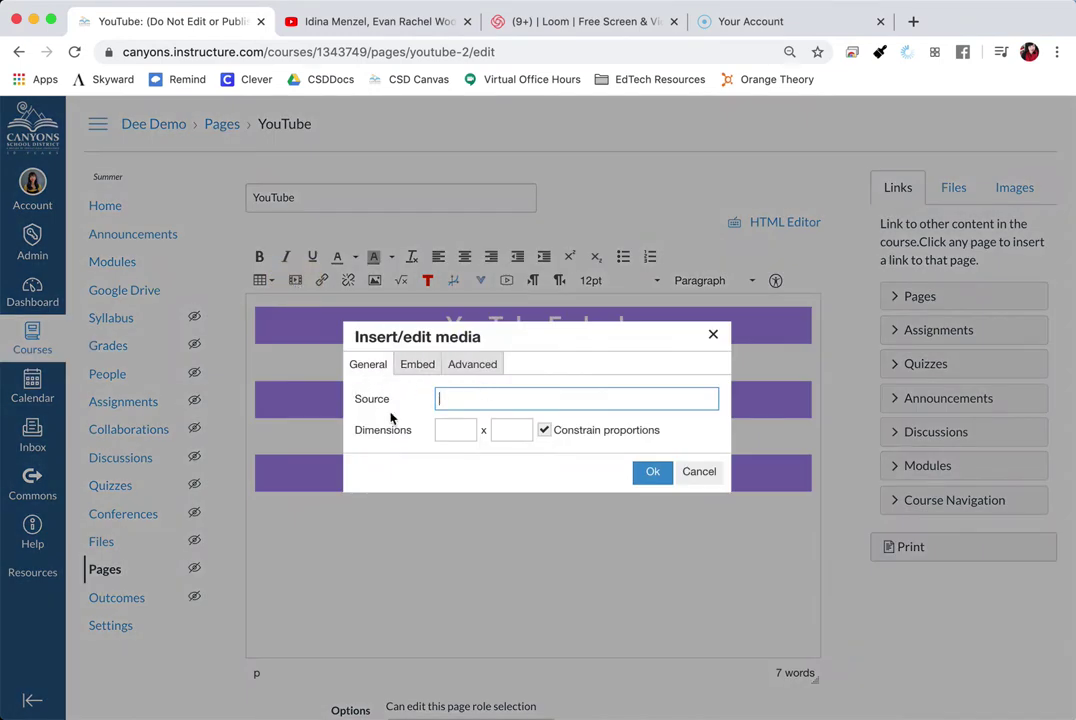
{"action": "left_click", "coordinate": [460, 398]}
{"action": "right_click", "coordinate": [460, 398]}
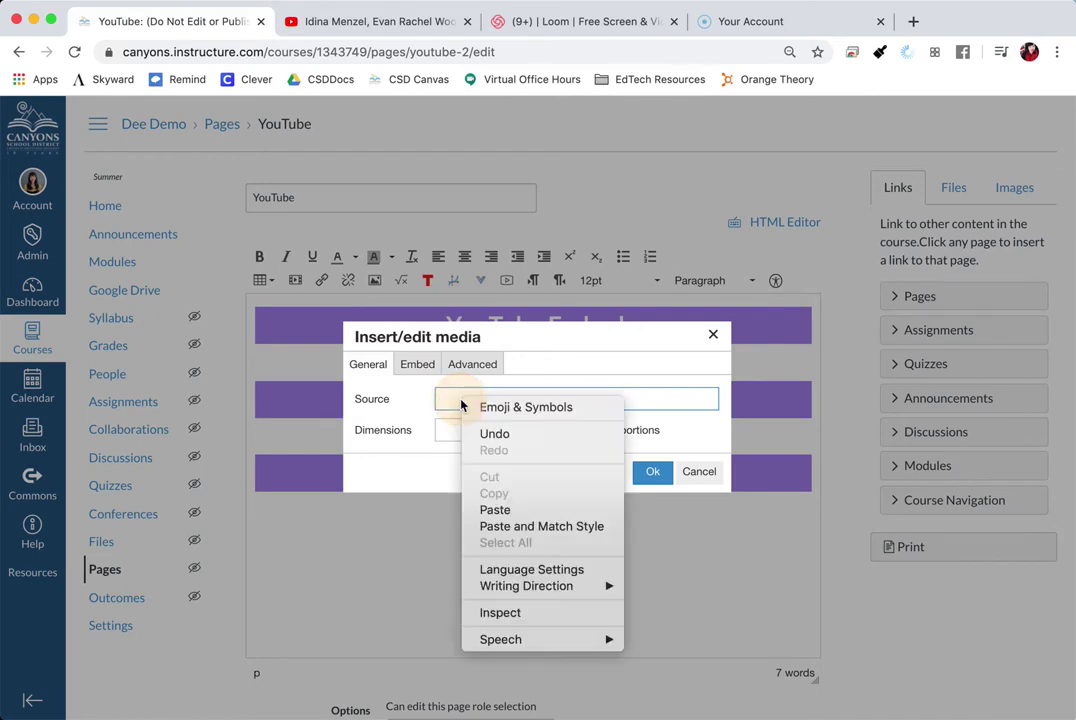
{"action": "left_click", "coordinate": [490, 509]}
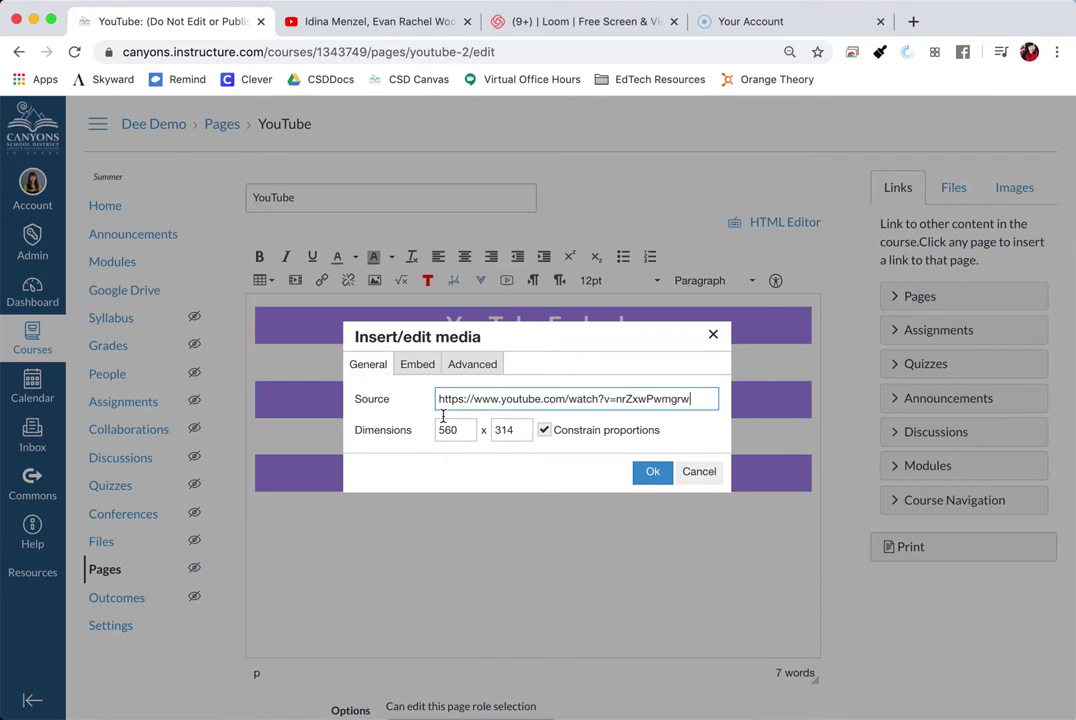
Step: Set the media dimensions to 400 × 224 with proportions constrained
{"action": "left_click", "coordinate": [391, 427]}
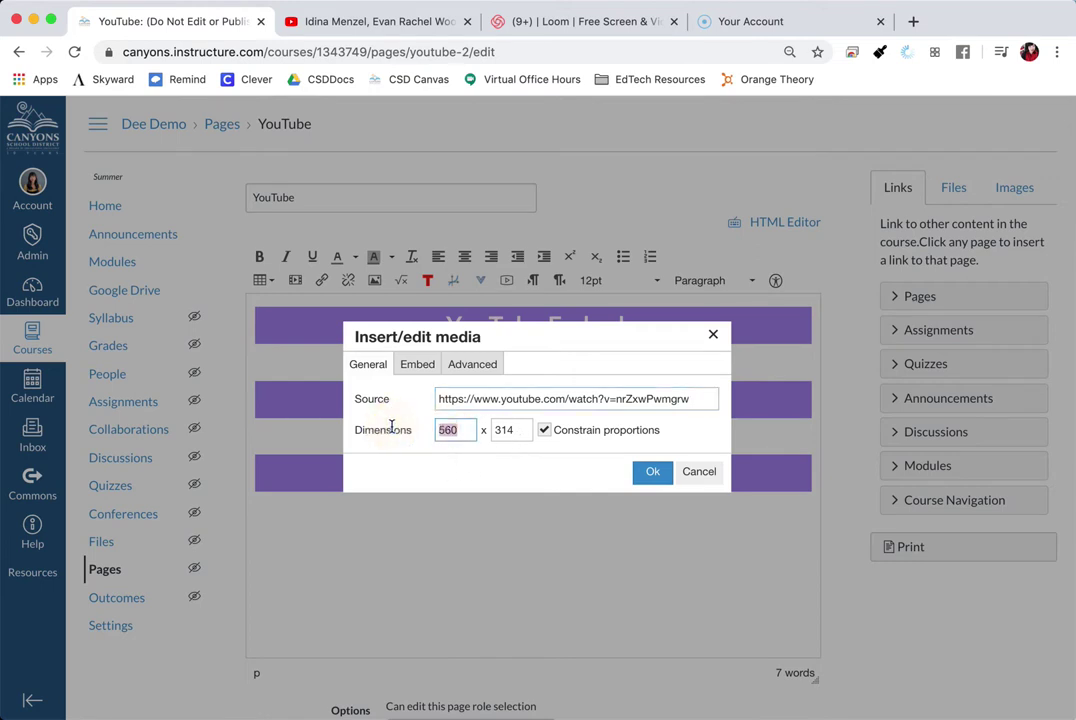
{"action": "type", "text": "400"}
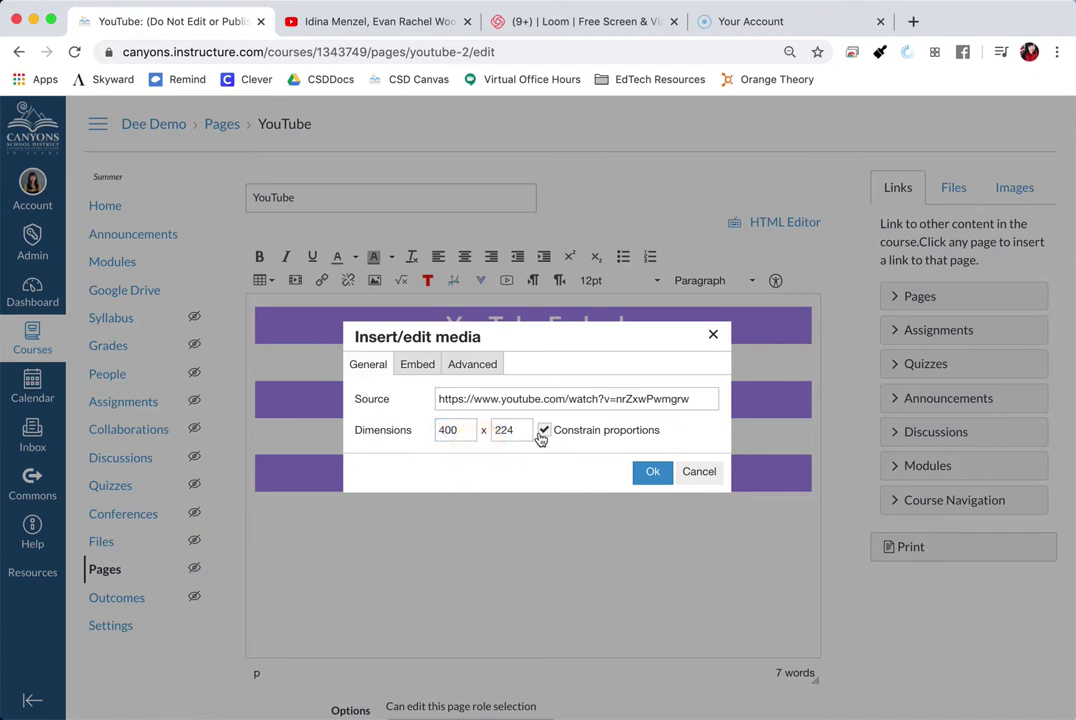
{"action": "left_click", "coordinate": [508, 432]}
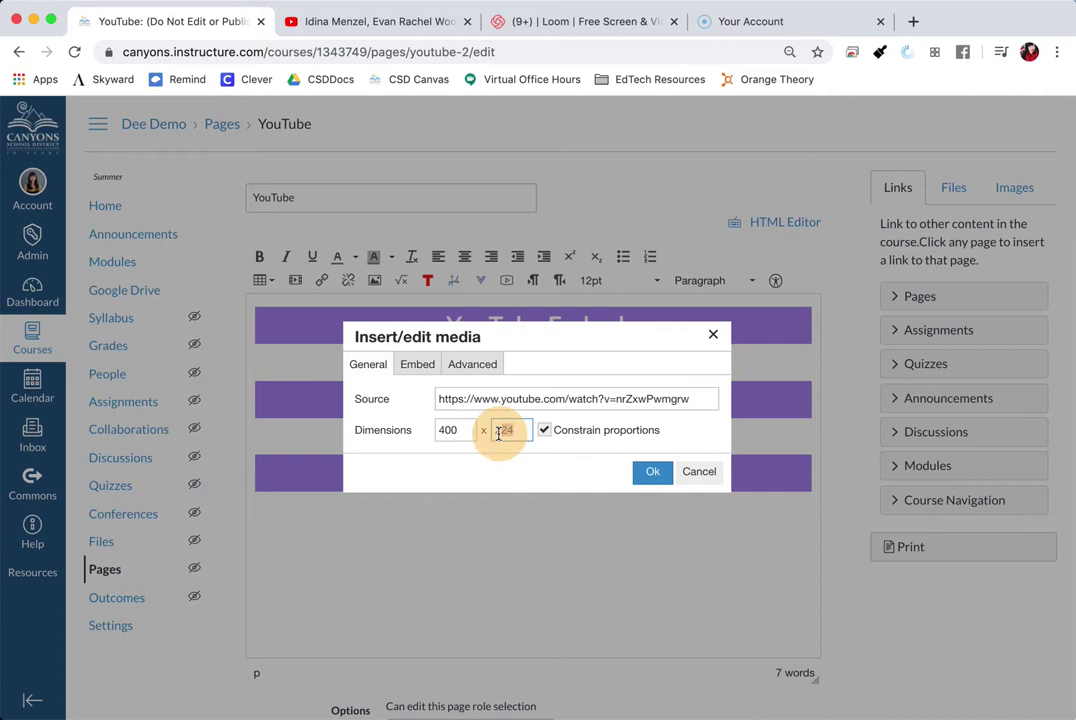
{"action": "left_click", "coordinate": [512, 458]}
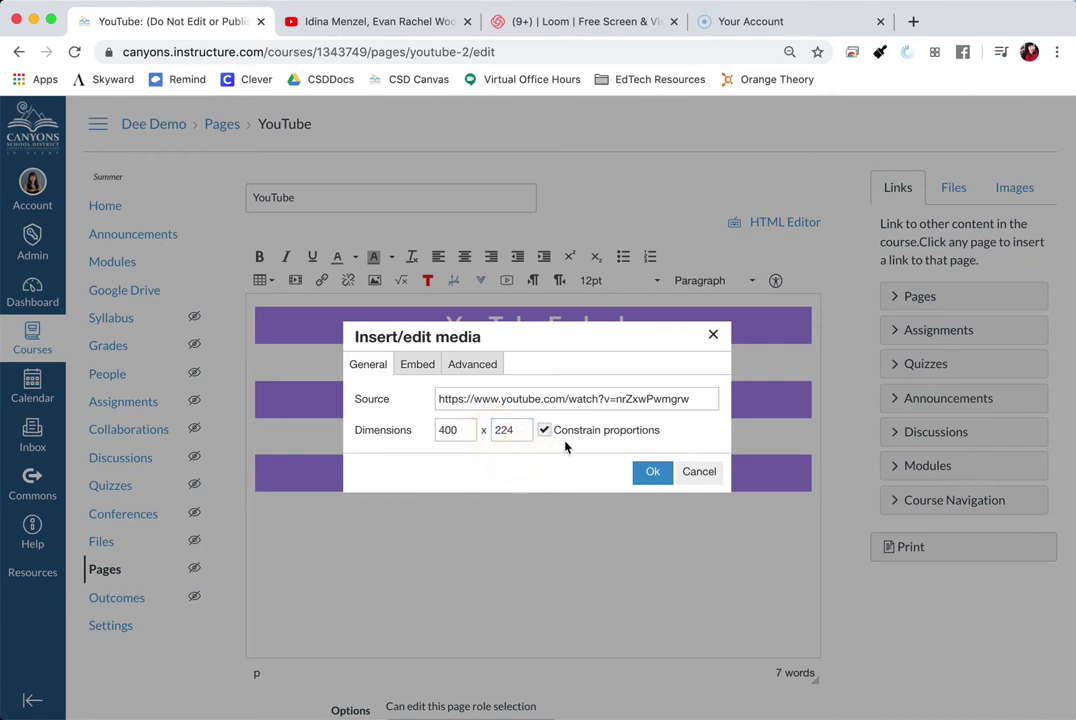
{"action": "double_click", "coordinate": [609, 436]}
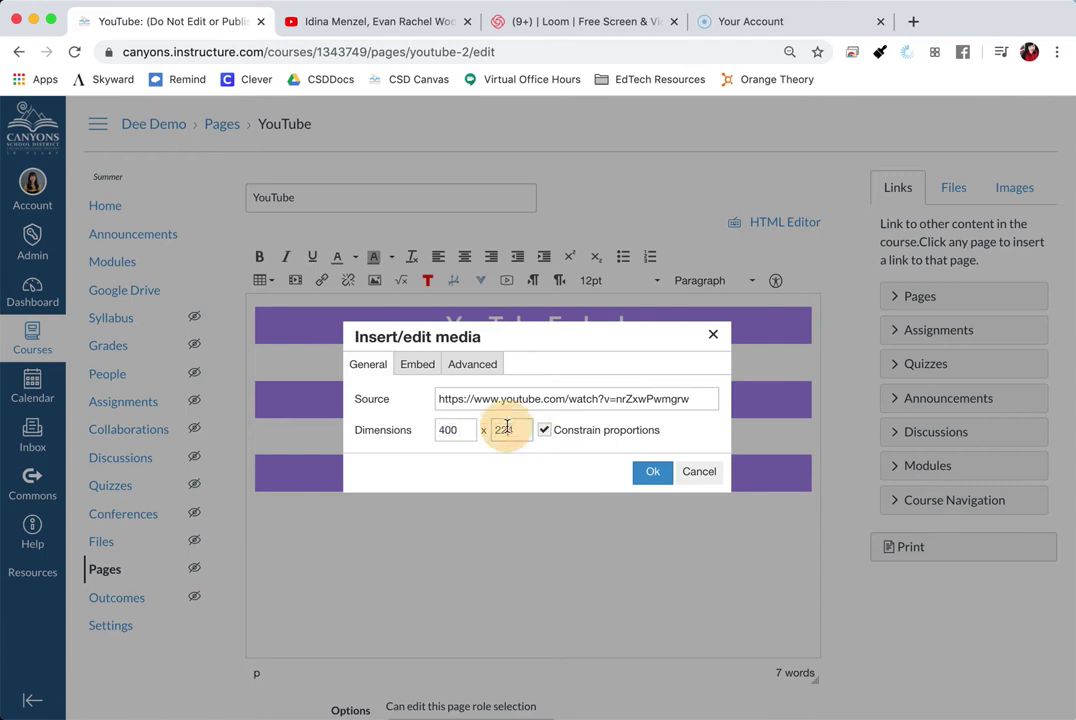
{"action": "left_click", "coordinate": [478, 365]}
{"action": "left_click", "coordinate": [386, 366]}
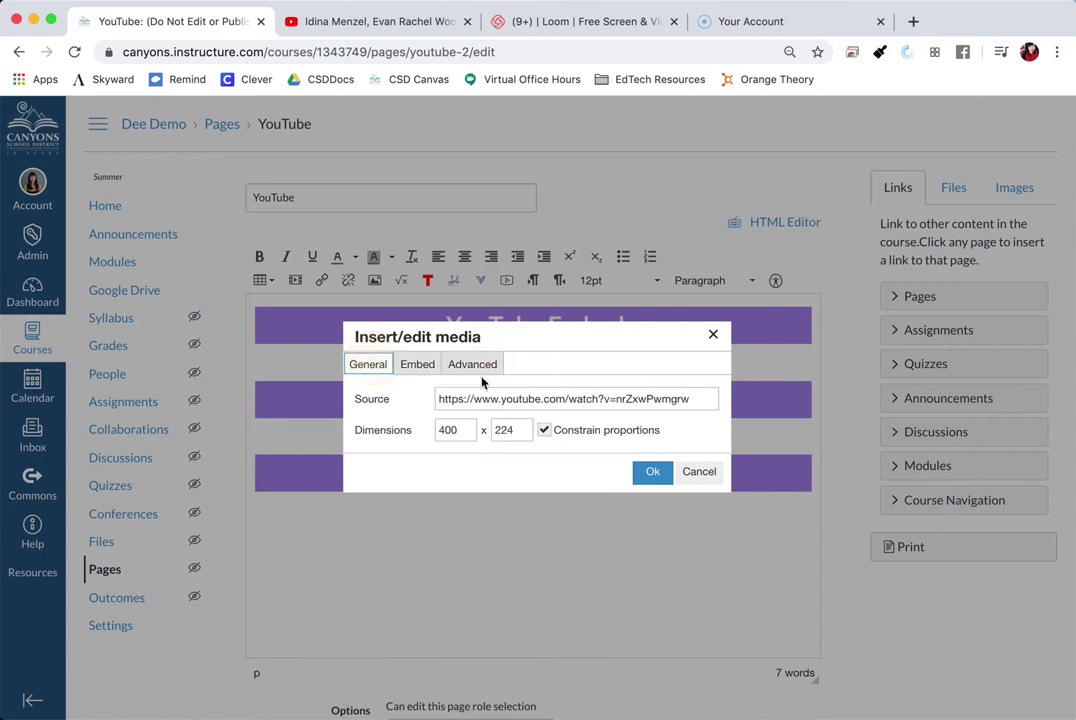
Step: Insert the Show Yourself video under YouTube Embed and add a blank line after it
{"action": "left_click", "coordinate": [653, 473]}
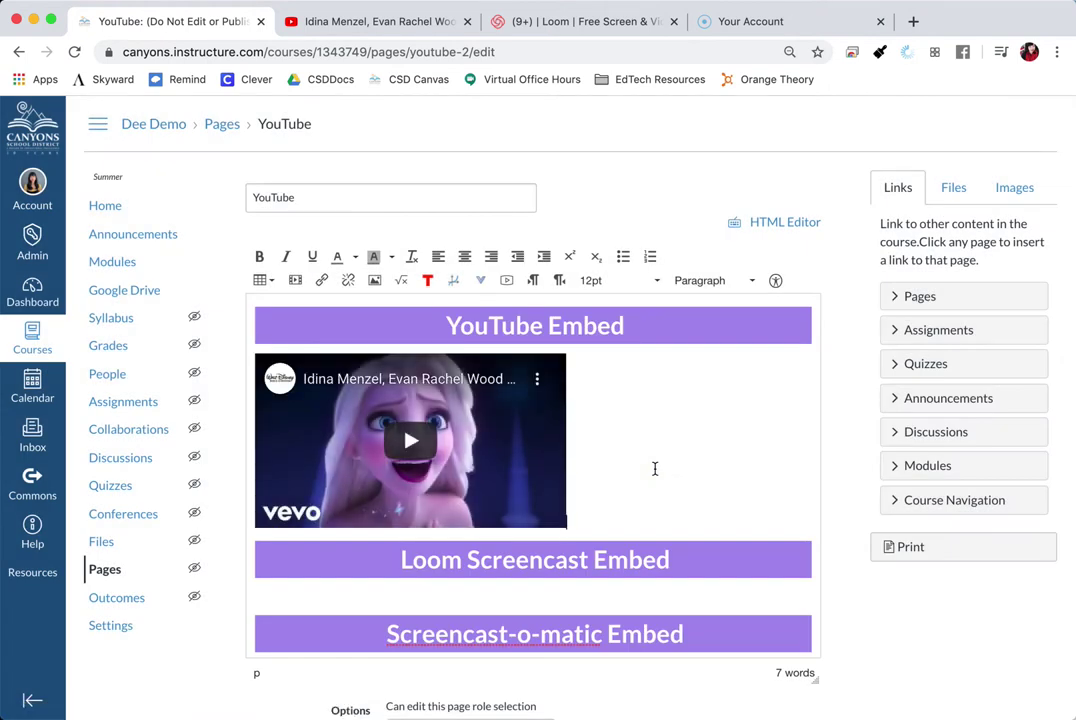
{"action": "scroll", "coordinate": [655, 469], "scroll_direction": "down", "scroll_amount": 2}
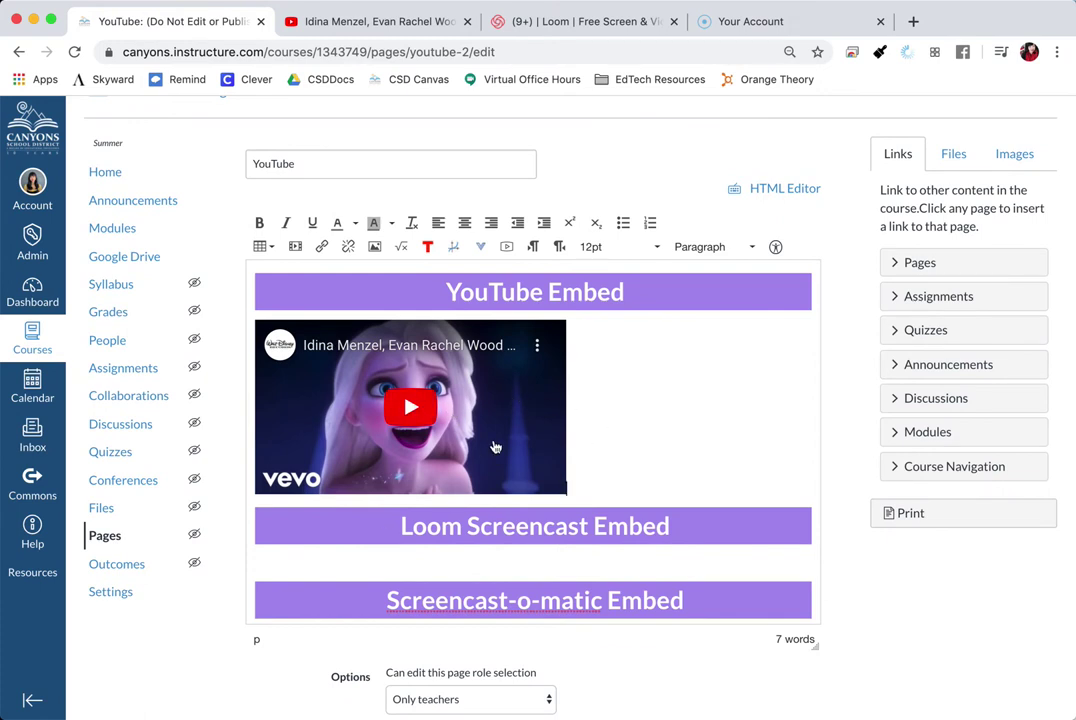
{"action": "left_click", "coordinate": [622, 426]}
{"action": "key", "text": "Return"}
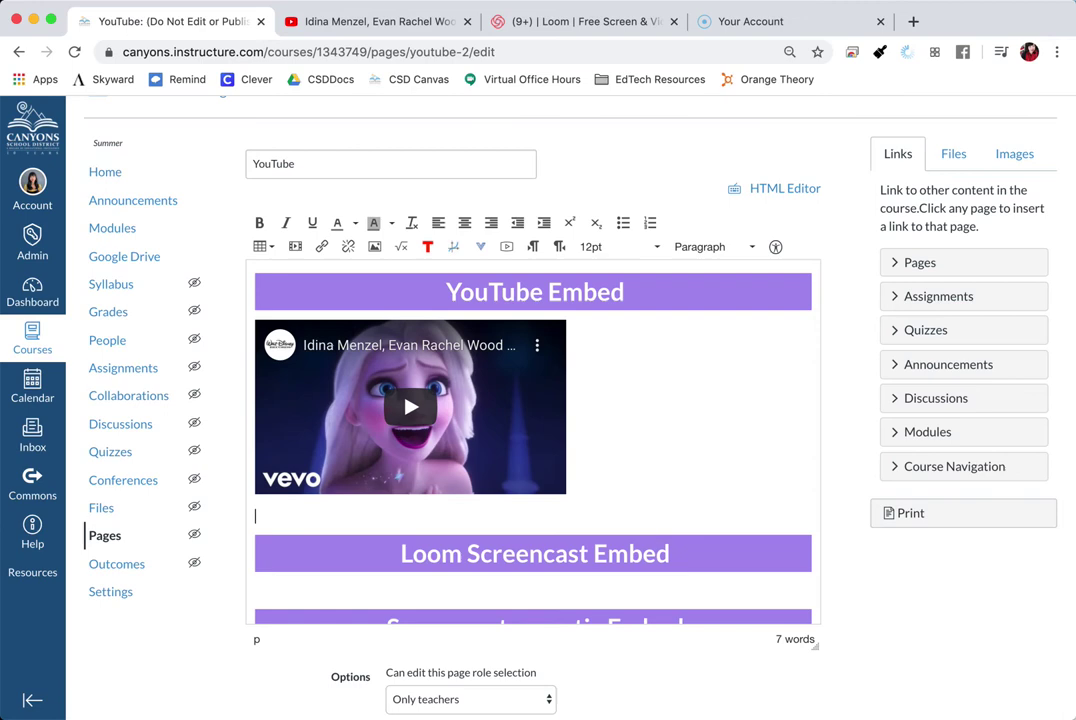
{"action": "left_click", "coordinate": [397, 28]}
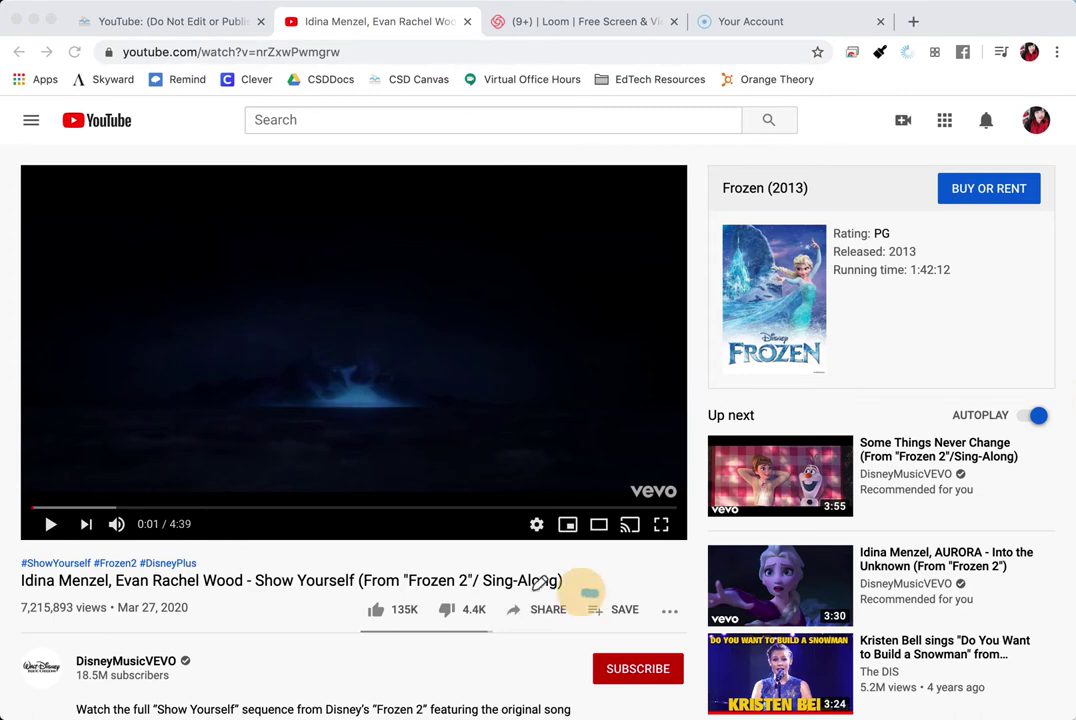
Step: Open the Show Yourself video's Share > Embed panel and turn off player controls
{"action": "mouse_move", "coordinate": [584, 583]}
{"action": "left_mouse_down"}
{"action": "mouse_move", "coordinate": [611, 581]}
{"action": "mouse_move", "coordinate": [522, 579]}
{"action": "left_mouse_up"}
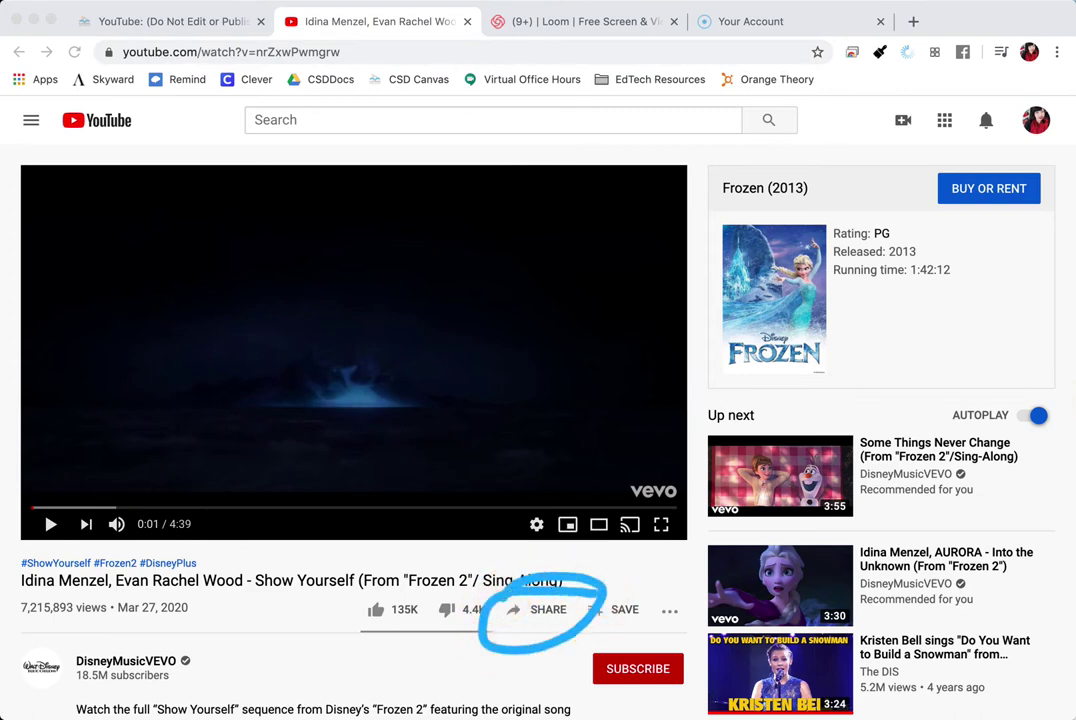
{"action": "left_click", "coordinate": [541, 613]}
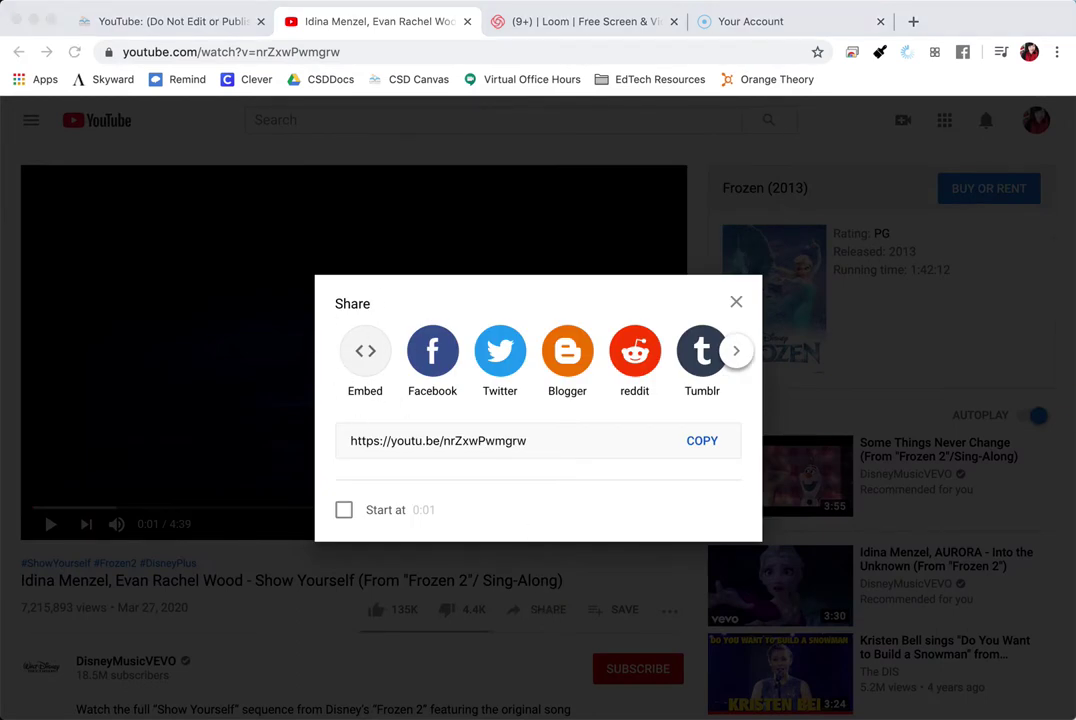
{"action": "mouse_move", "coordinate": [318, 326]}
{"action": "left_mouse_down"}
{"action": "mouse_move", "coordinate": [331, 347]}
{"action": "mouse_move", "coordinate": [402, 290]}
{"action": "mouse_move", "coordinate": [368, 302]}
{"action": "left_mouse_up"}
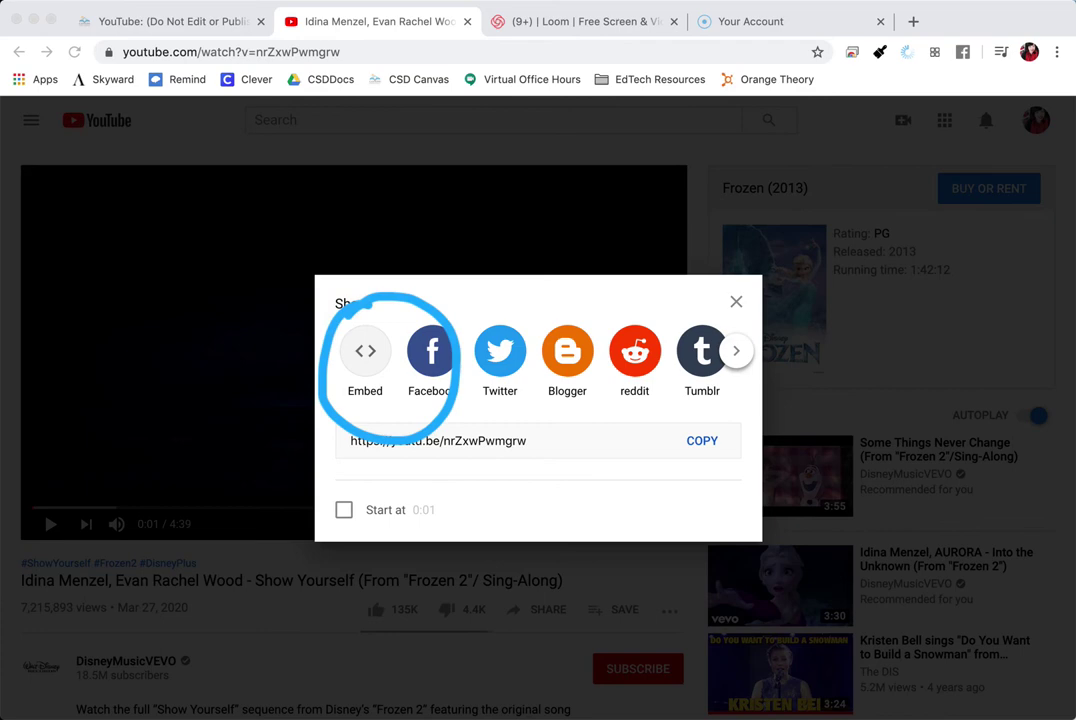
{"action": "left_click", "coordinate": [365, 352]}
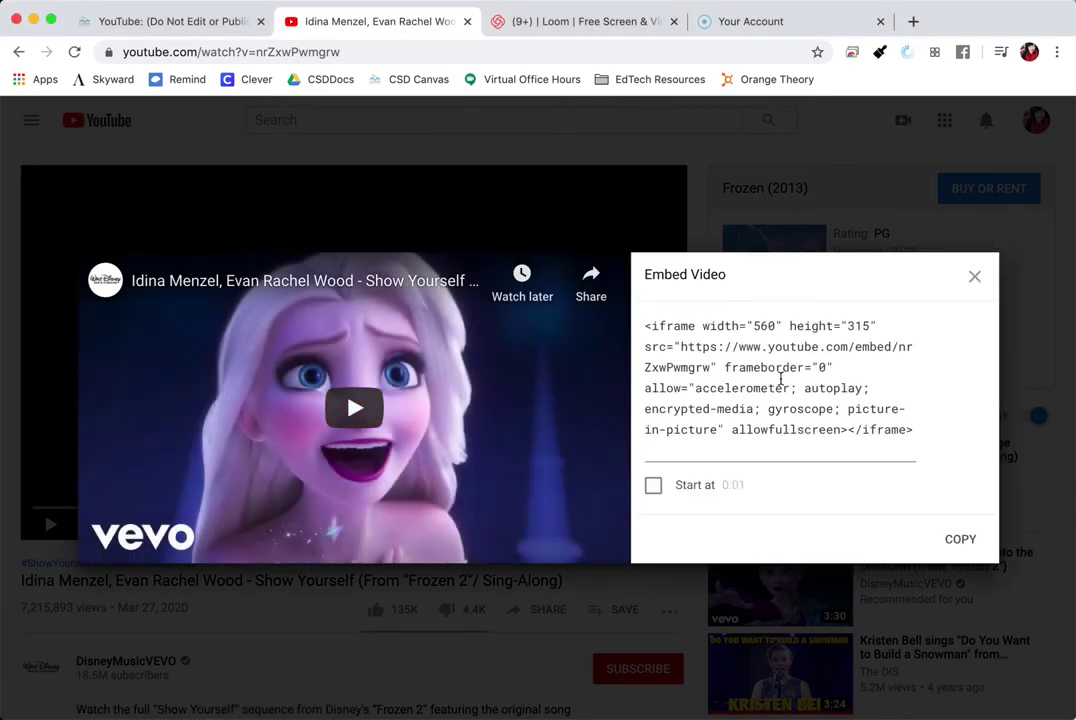
{"action": "scroll", "coordinate": [780, 378], "scroll_direction": "down", "scroll_amount": 2}
{"action": "scroll", "coordinate": [780, 380], "scroll_direction": "up", "scroll_amount": 1}
{"action": "scroll", "coordinate": [780, 385], "scroll_direction": "down", "scroll_amount": 4}
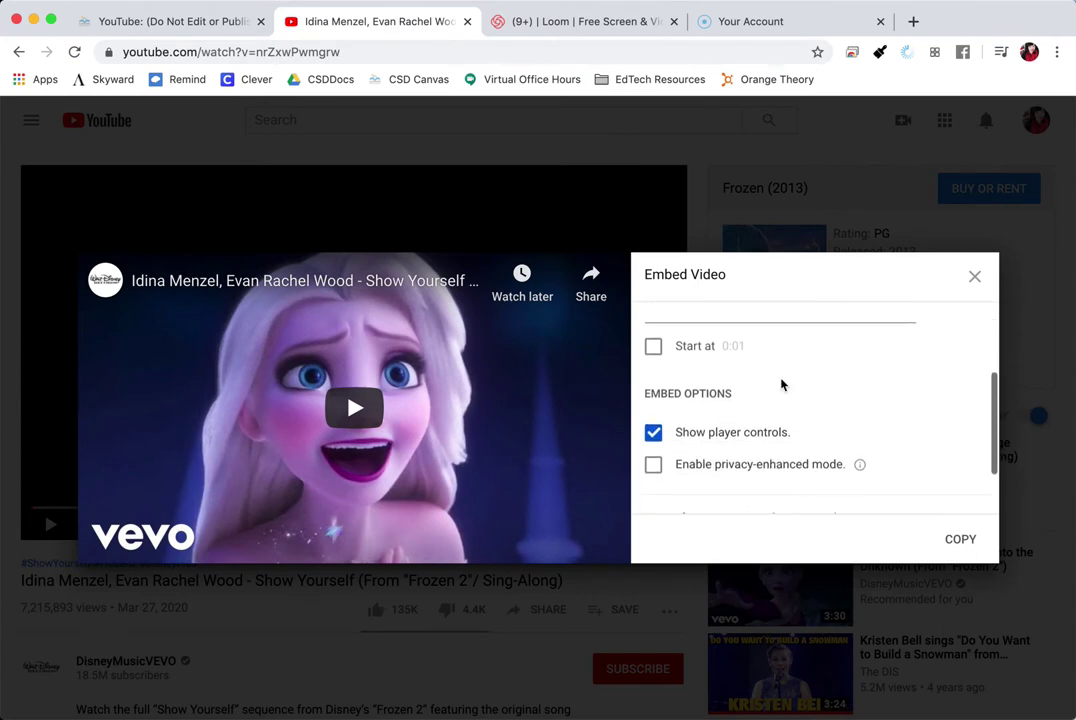
{"action": "scroll", "coordinate": [780, 384], "scroll_direction": "down", "scroll_amount": 1}
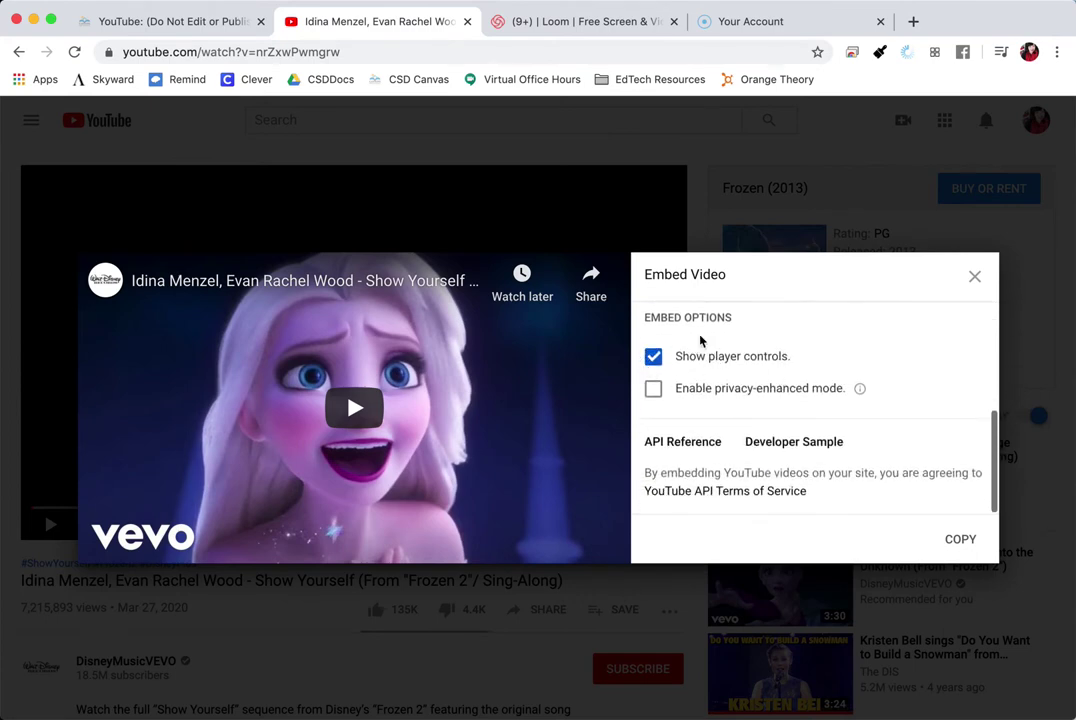
{"action": "left_click", "coordinate": [655, 357]}
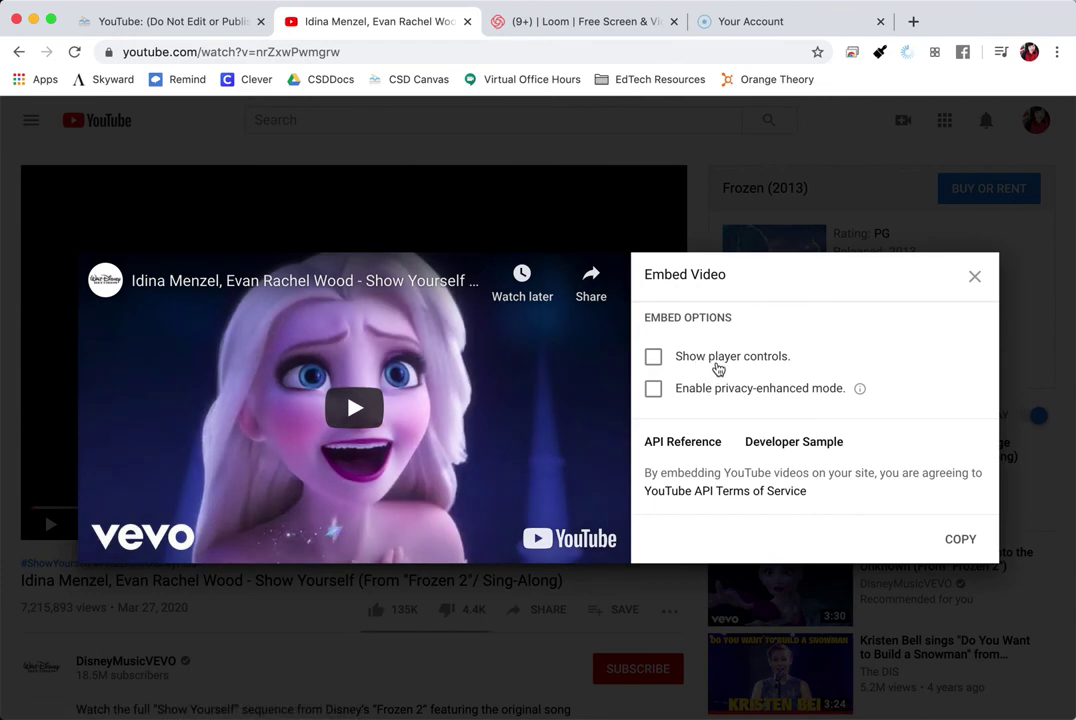
{"action": "scroll", "coordinate": [696, 369], "scroll_direction": "up", "scroll_amount": 1}
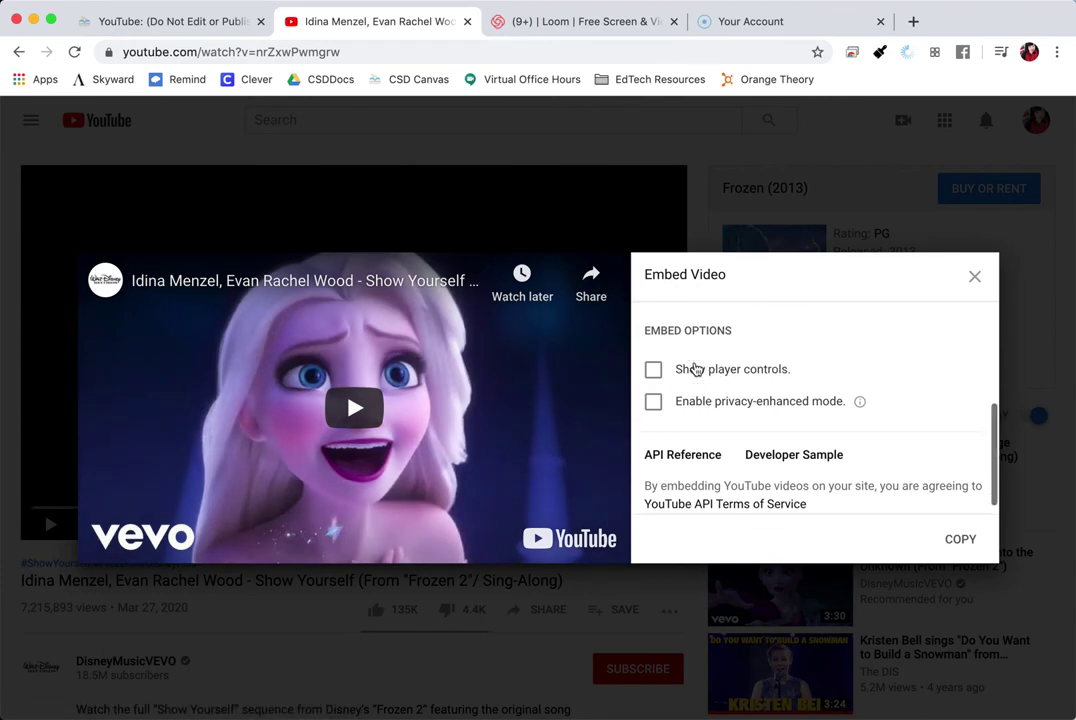
{"action": "scroll", "coordinate": [696, 369], "scroll_direction": "up", "scroll_amount": 1}
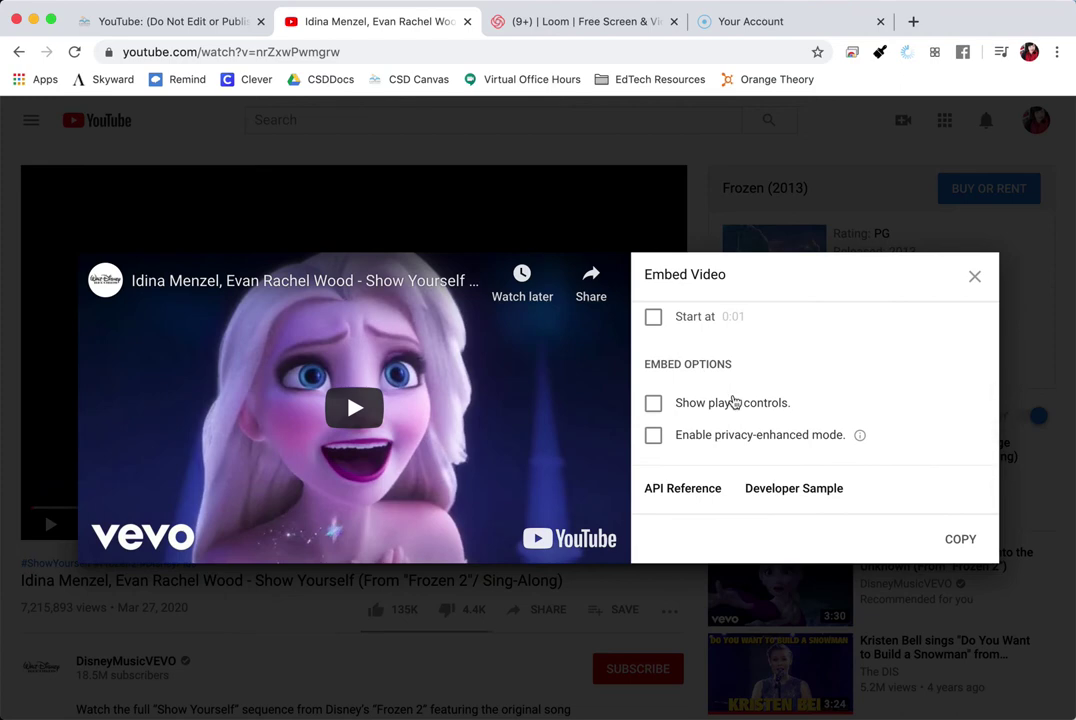
{"action": "scroll", "coordinate": [733, 401], "scroll_direction": "up", "scroll_amount": 2}
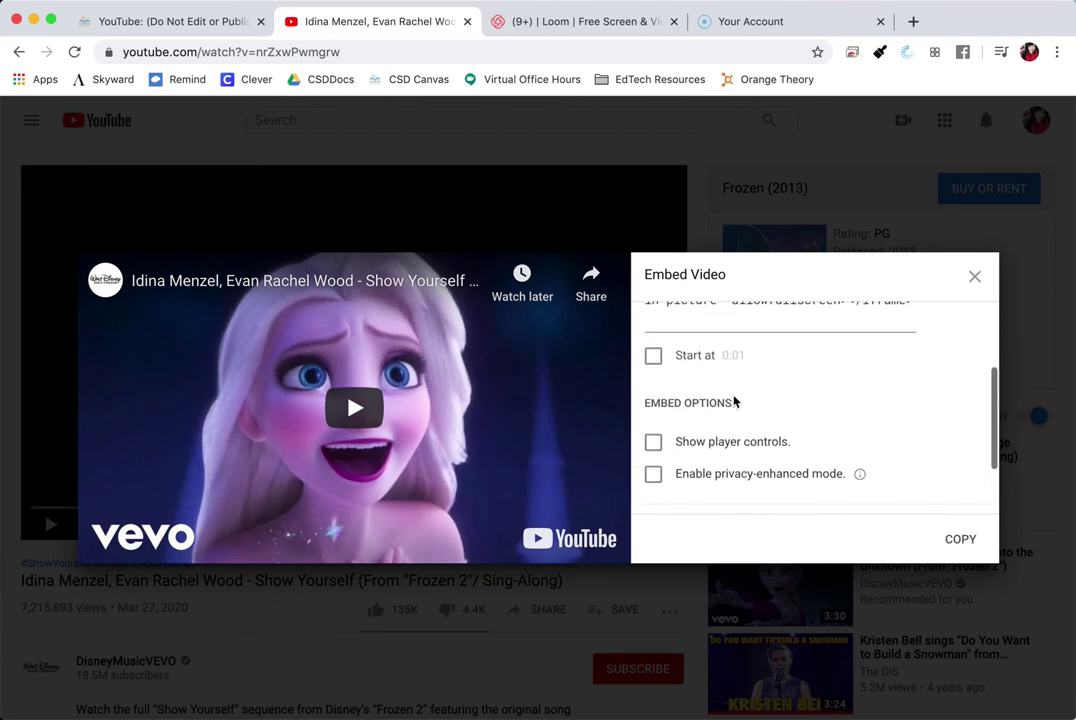
Step: Set the embed to start at 1:00 and copy the iframe code
{"action": "left_click", "coordinate": [654, 356]}
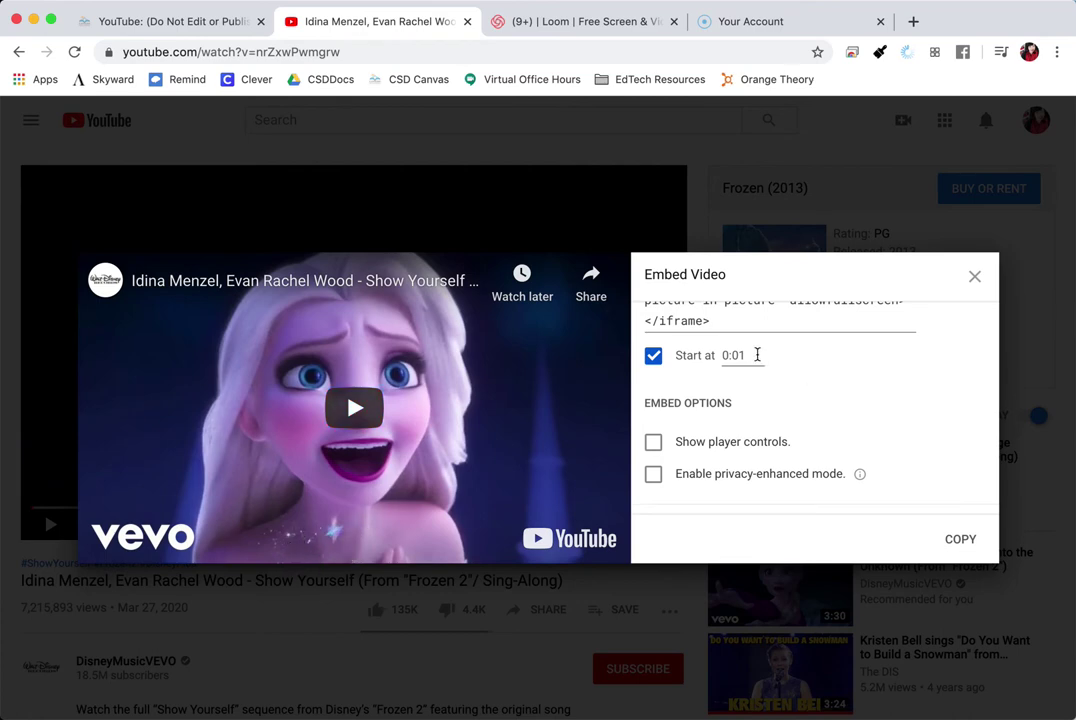
{"action": "left_click", "coordinate": [757, 355]}
{"action": "key", "text": "BackSpace"}
{"action": "key", "text": "BackSpace"}
{"action": "type", "text": "60"}
{"action": "left_click", "coordinate": [869, 401]}
{"action": "scroll", "coordinate": [867, 397], "scroll_direction": "down", "scroll_amount": 3}
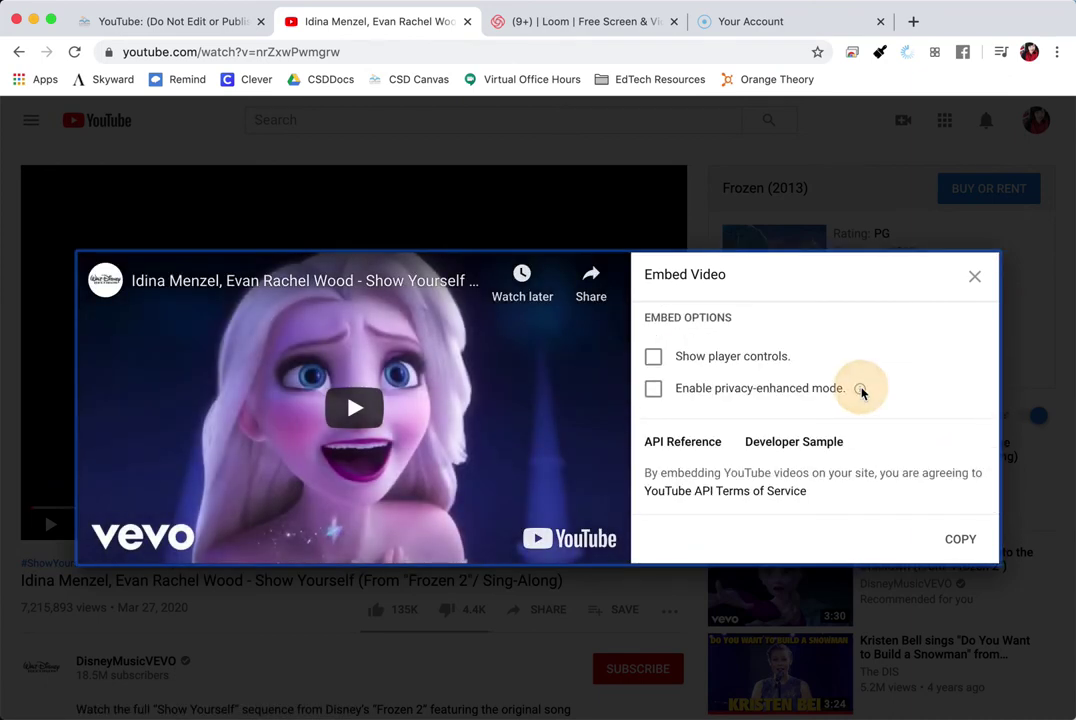
{"action": "scroll", "coordinate": [859, 394], "scroll_direction": "up", "scroll_amount": 3}
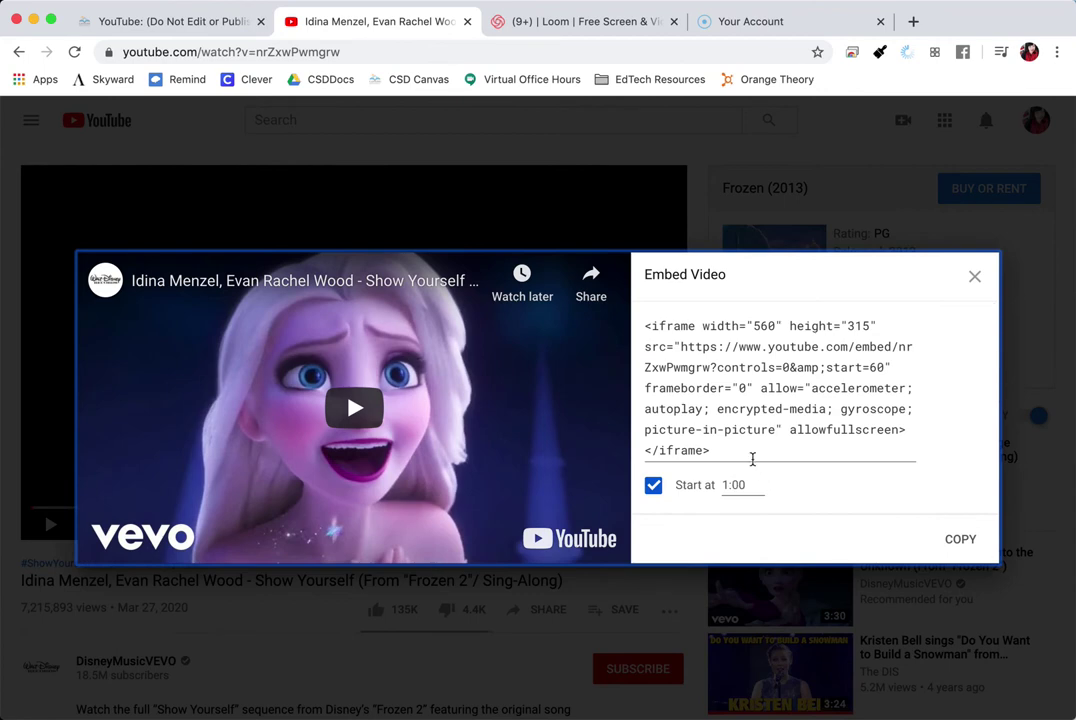
{"action": "left_click_drag", "start_coordinate": [742, 449], "coordinate": [594, 287]}
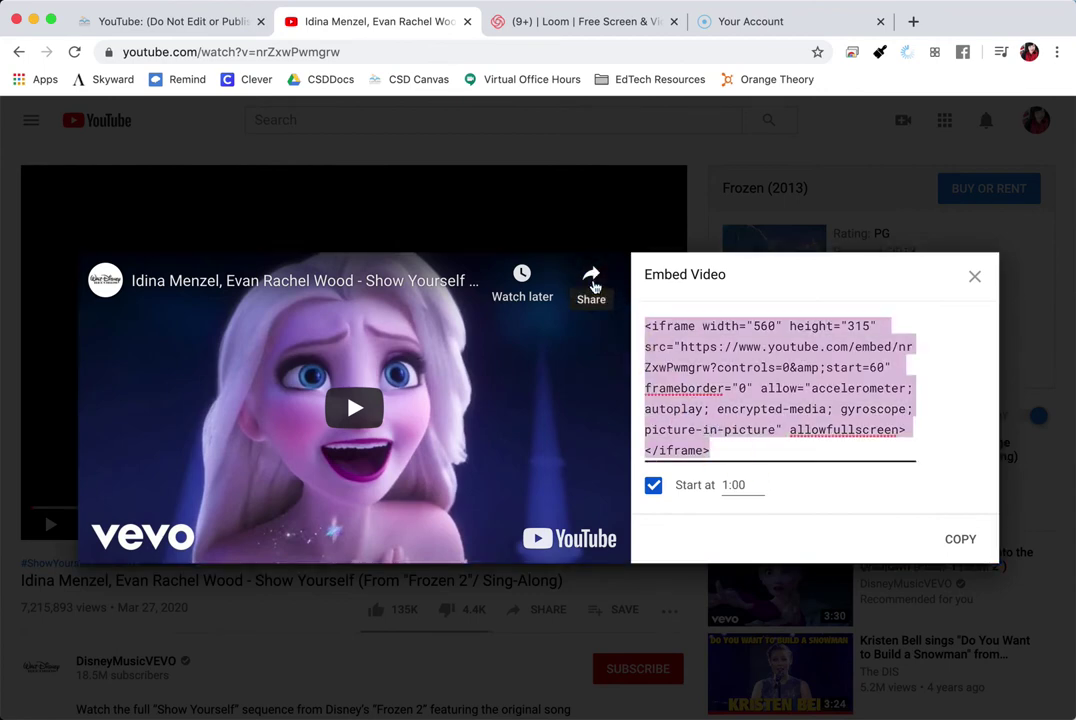
{"action": "left_click", "coordinate": [961, 541]}
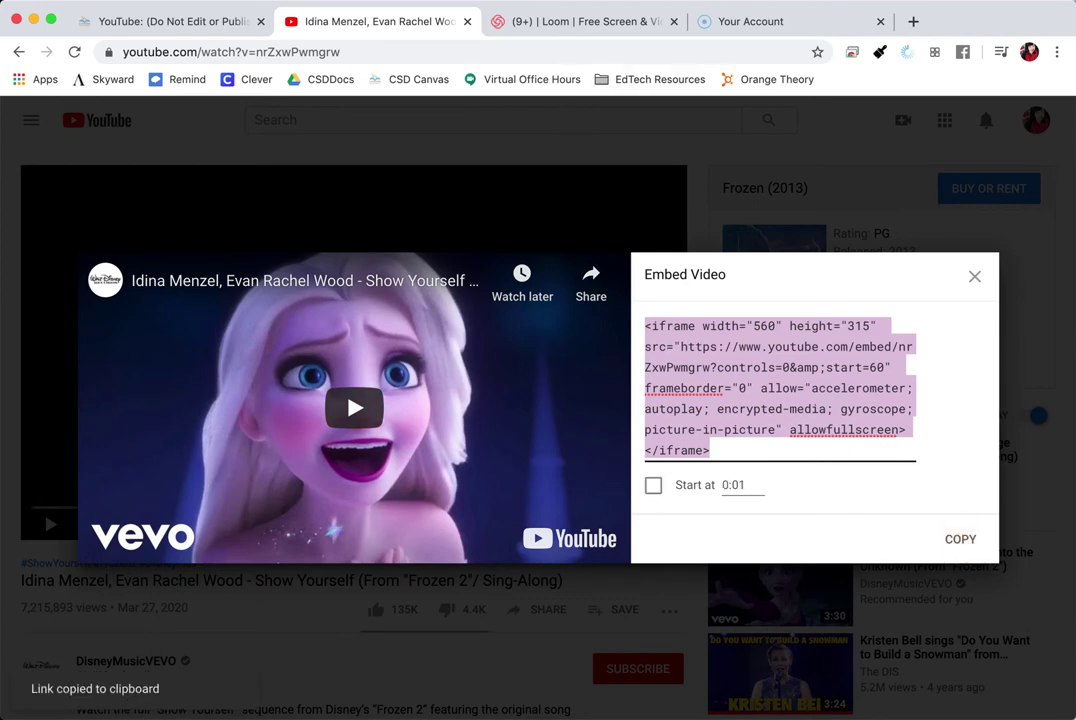
Step: Open the Insert/edit media dialog on the line below the first YouTube video
{"action": "left_click", "coordinate": [176, 20]}
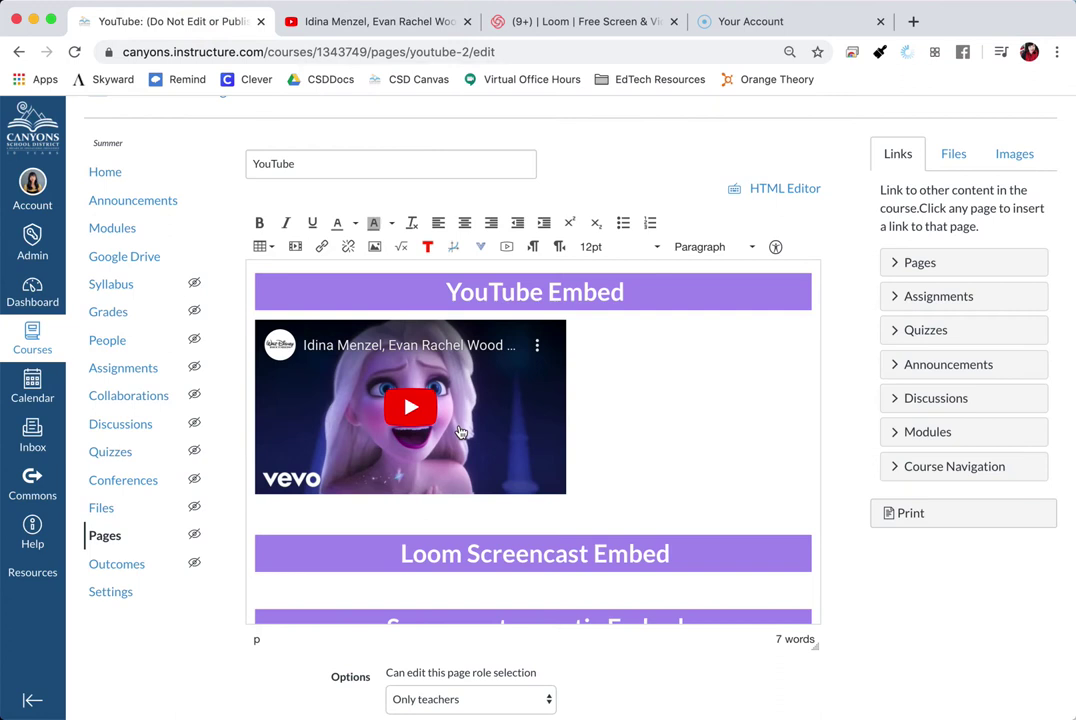
{"action": "left_click", "coordinate": [256, 515]}
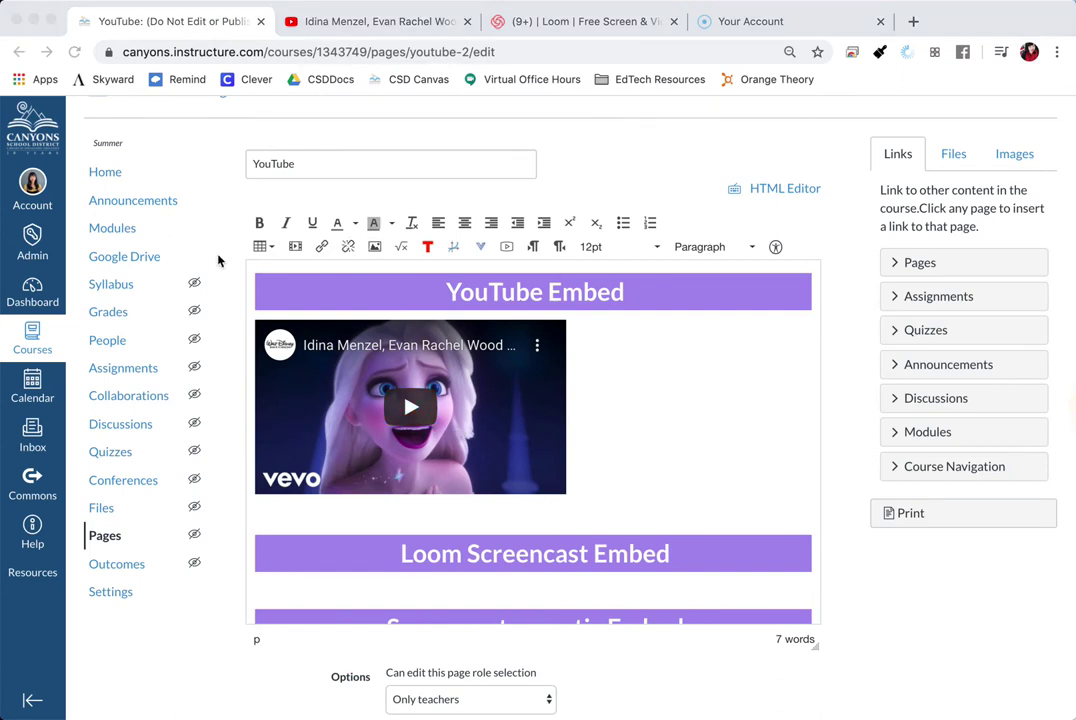
{"action": "mouse_move", "coordinate": [300, 216]}
{"action": "left_mouse_down"}
{"action": "mouse_move", "coordinate": [280, 262]}
{"action": "mouse_move", "coordinate": [318, 218]}
{"action": "left_mouse_up"}
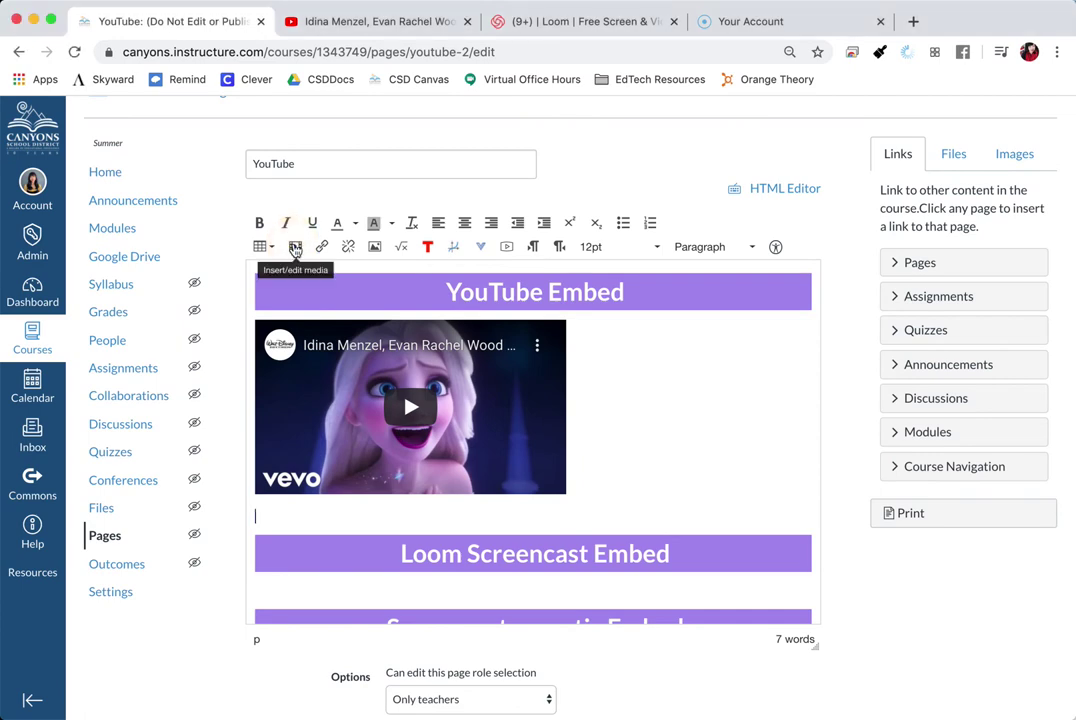
{"action": "left_click", "coordinate": [295, 248]}
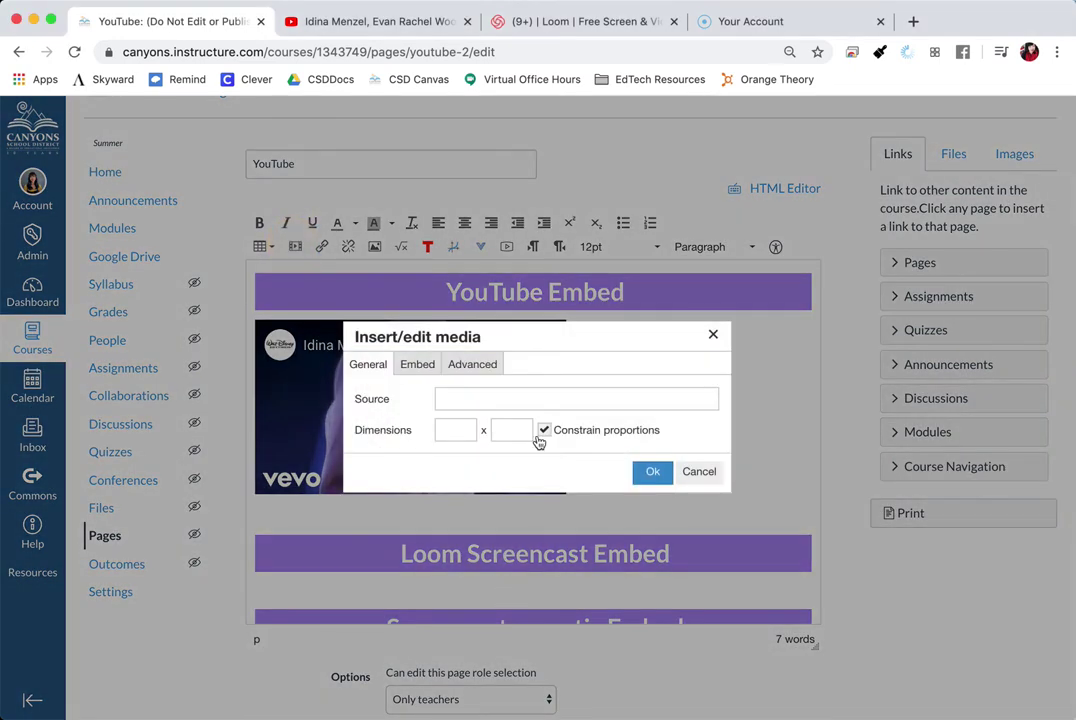
{"action": "left_click", "coordinate": [476, 400]}
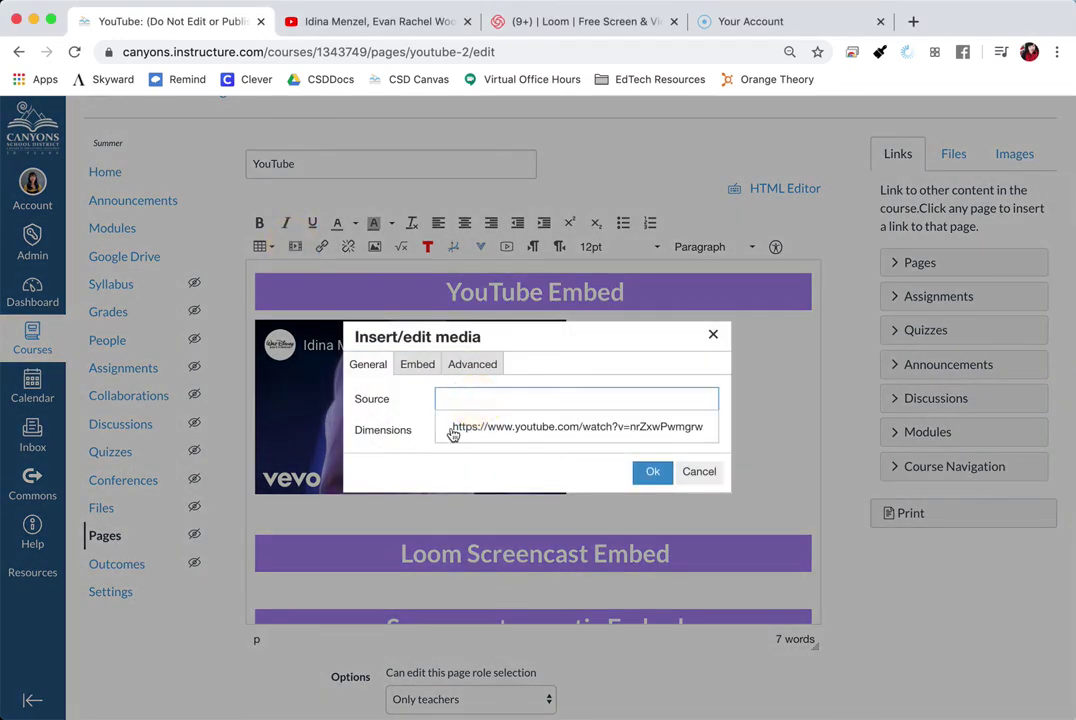
{"action": "left_click", "coordinate": [918, 352]}
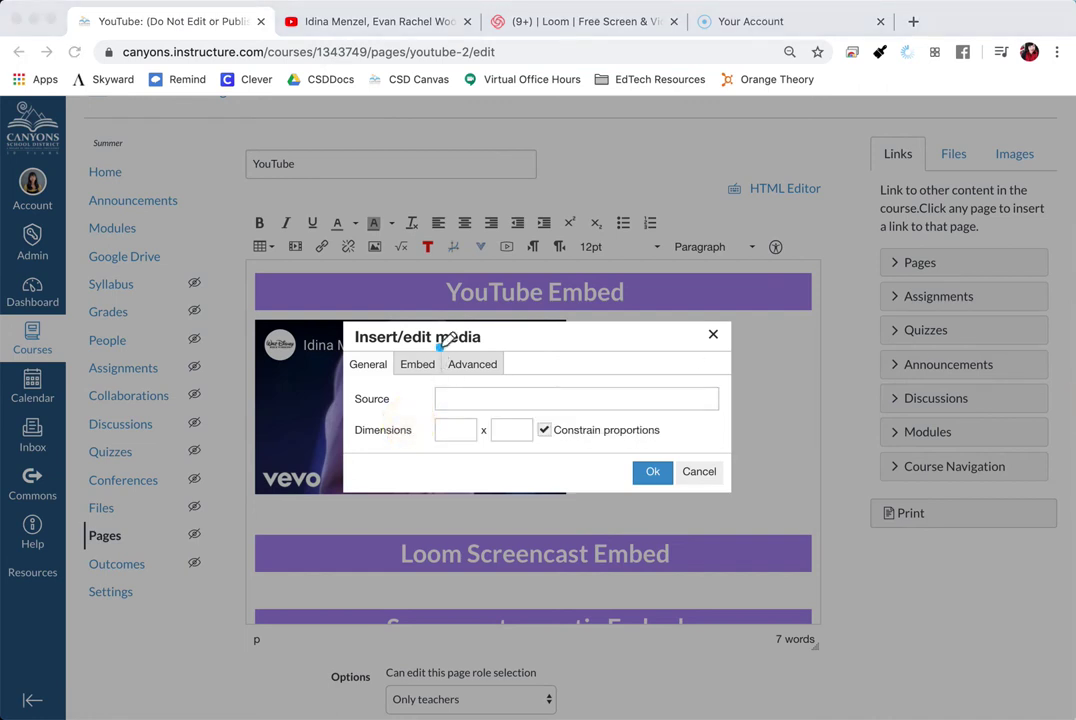
Step: Paste the YouTube iframe code into the Embed tab and insert the second player
{"action": "mouse_move", "coordinate": [440, 339]}
{"action": "left_mouse_down"}
{"action": "mouse_move", "coordinate": [396, 370]}
{"action": "mouse_move", "coordinate": [437, 345]}
{"action": "left_mouse_up"}
{"action": "left_click", "coordinate": [418, 364]}
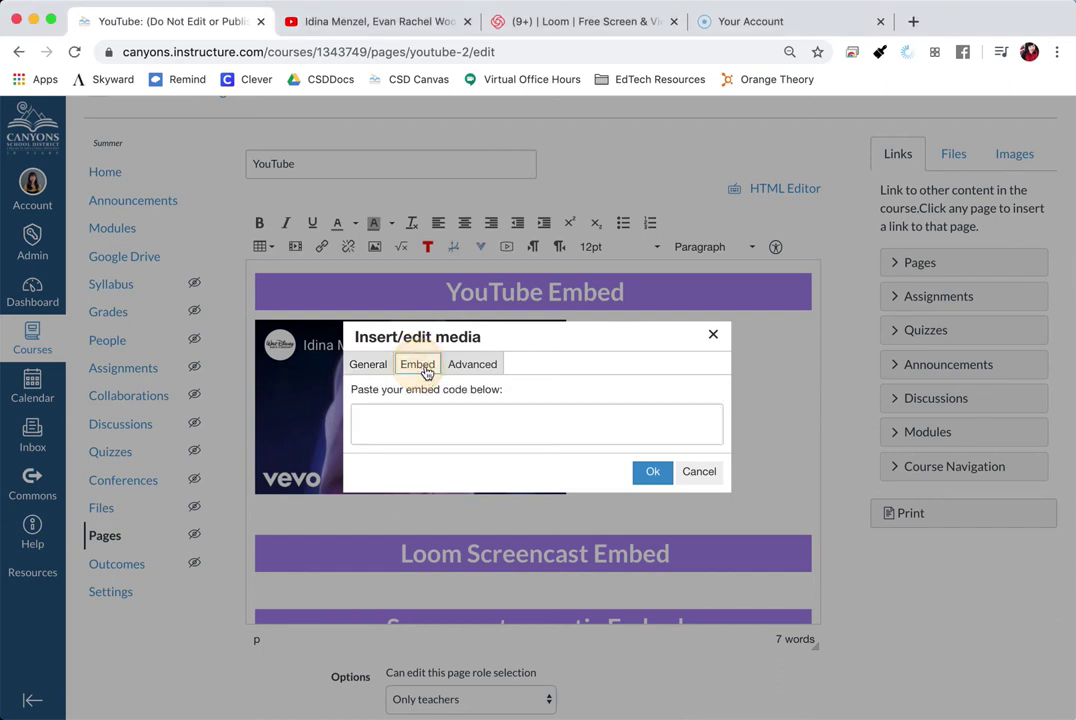
{"action": "right_click", "coordinate": [515, 418]}
{"action": "left_click", "coordinate": [566, 521]}
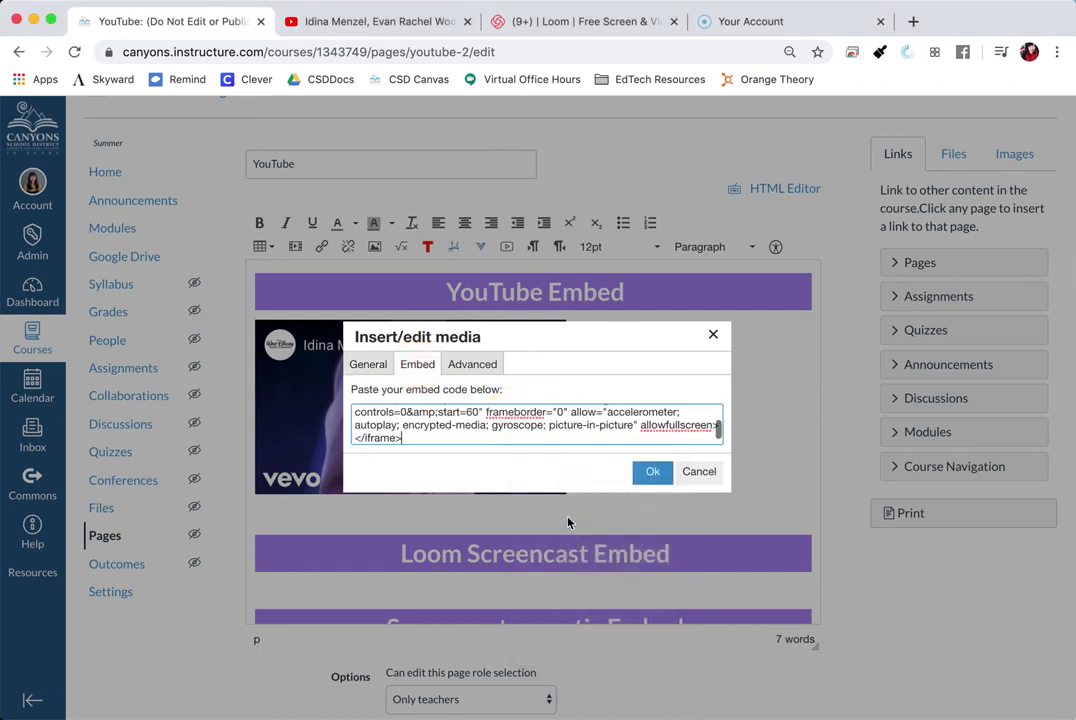
{"action": "triple_click", "coordinate": [445, 440]}
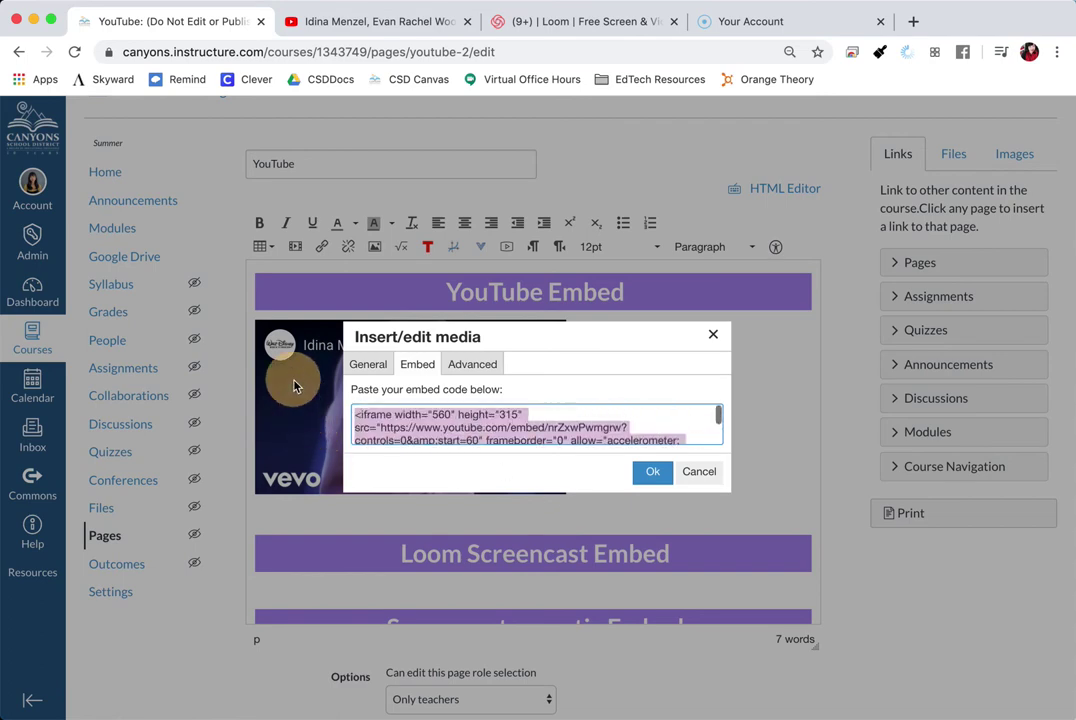
{"action": "left_click", "coordinate": [338, 26]}
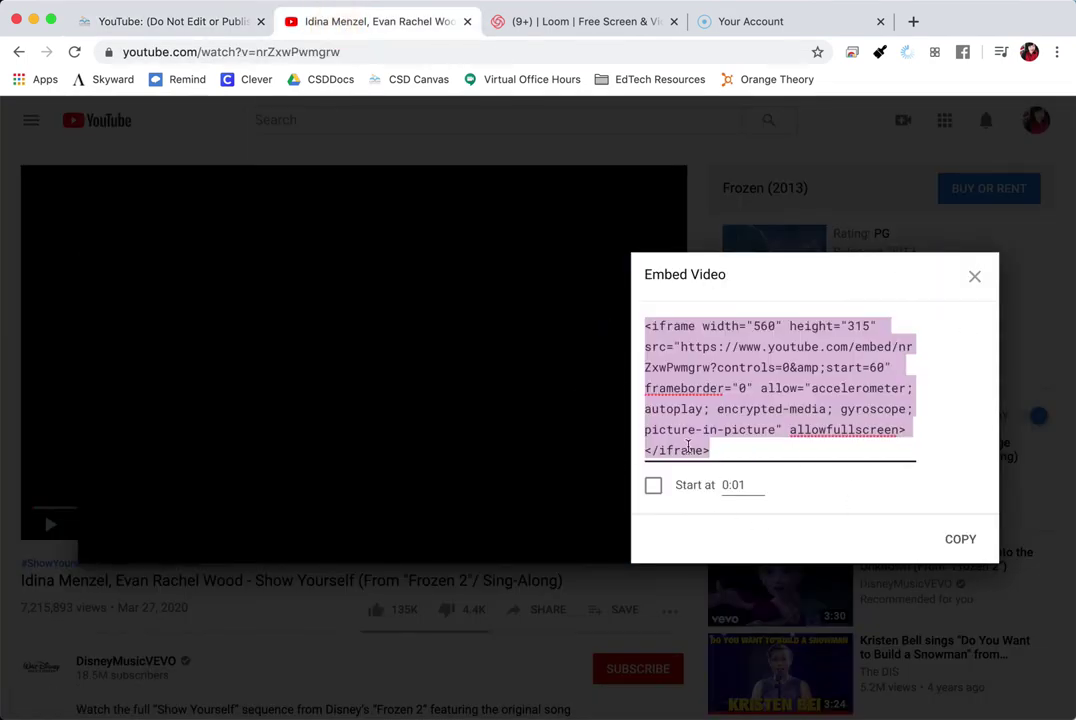
{"action": "left_click", "coordinate": [150, 18]}
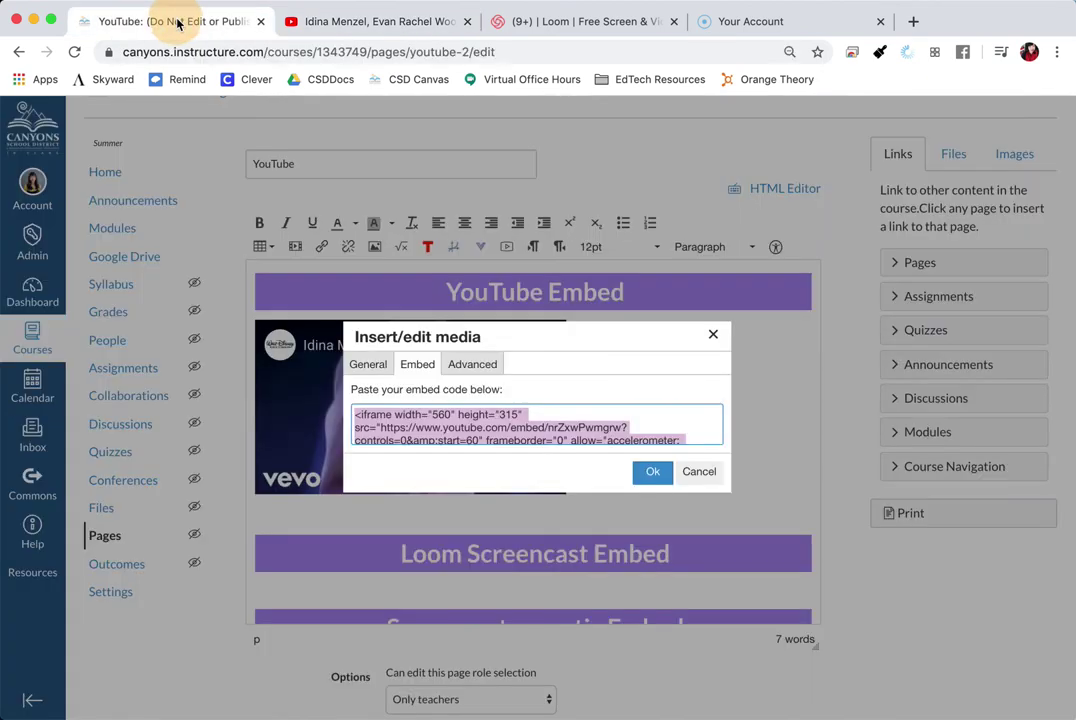
{"action": "left_click", "coordinate": [651, 473]}
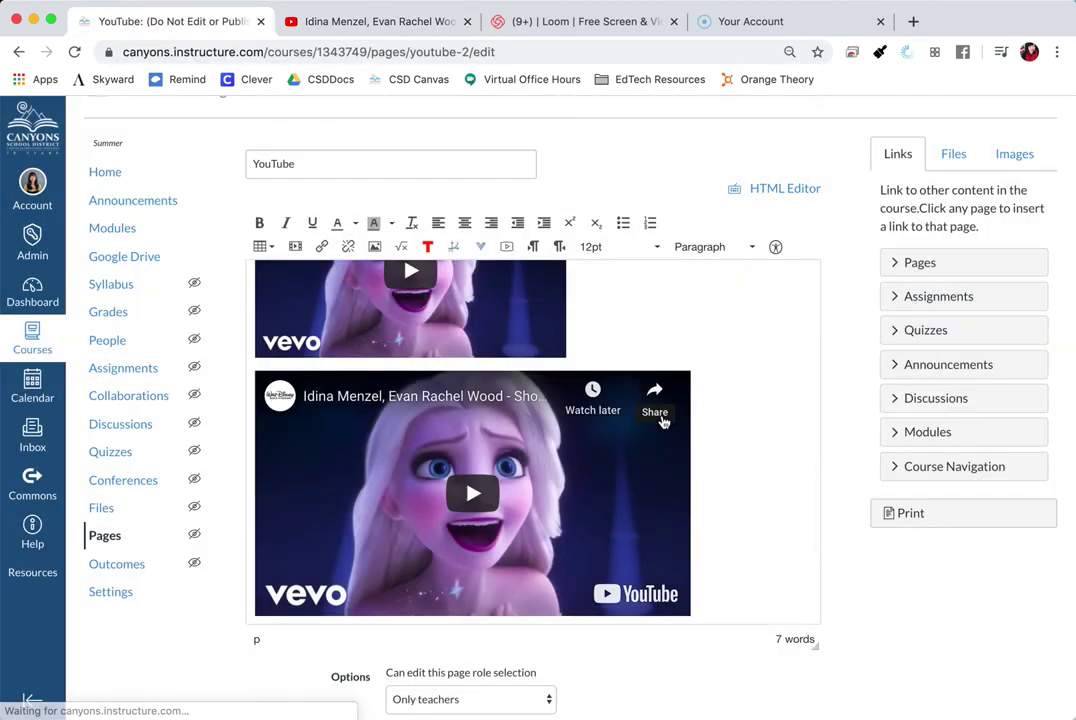
Step: Place the cursor between the Loom and Screencast-o-matic headings
{"action": "scroll", "coordinate": [526, 447], "scroll_direction": "up", "scroll_amount": 3}
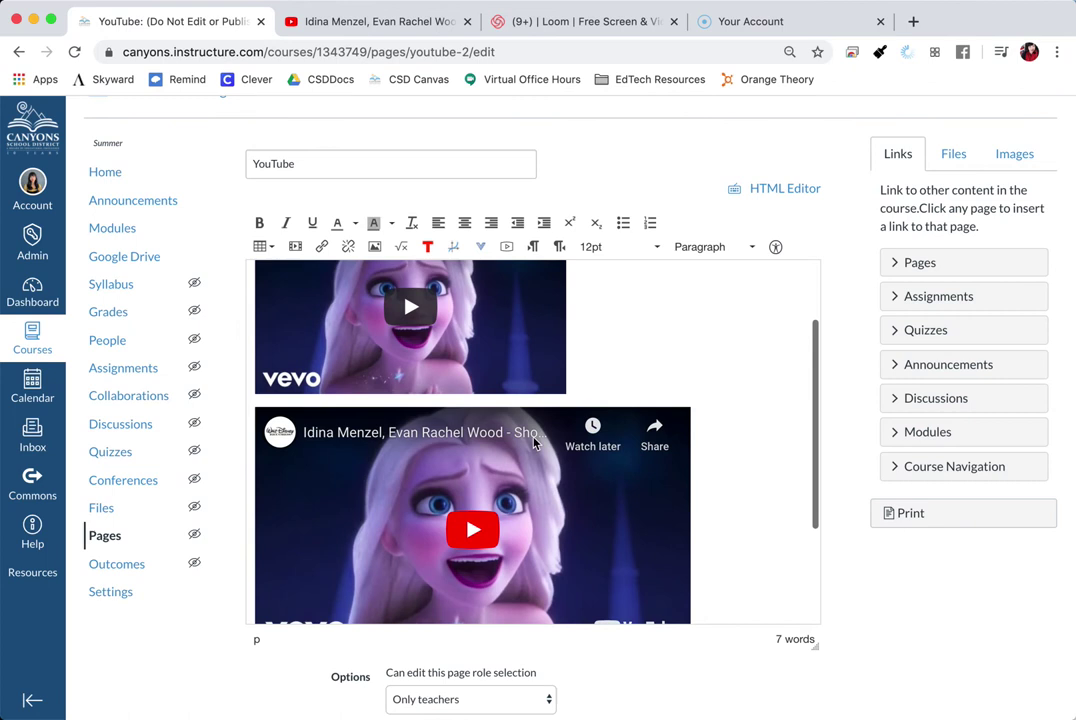
{"action": "scroll", "coordinate": [565, 489], "scroll_direction": "up", "scroll_amount": 2}
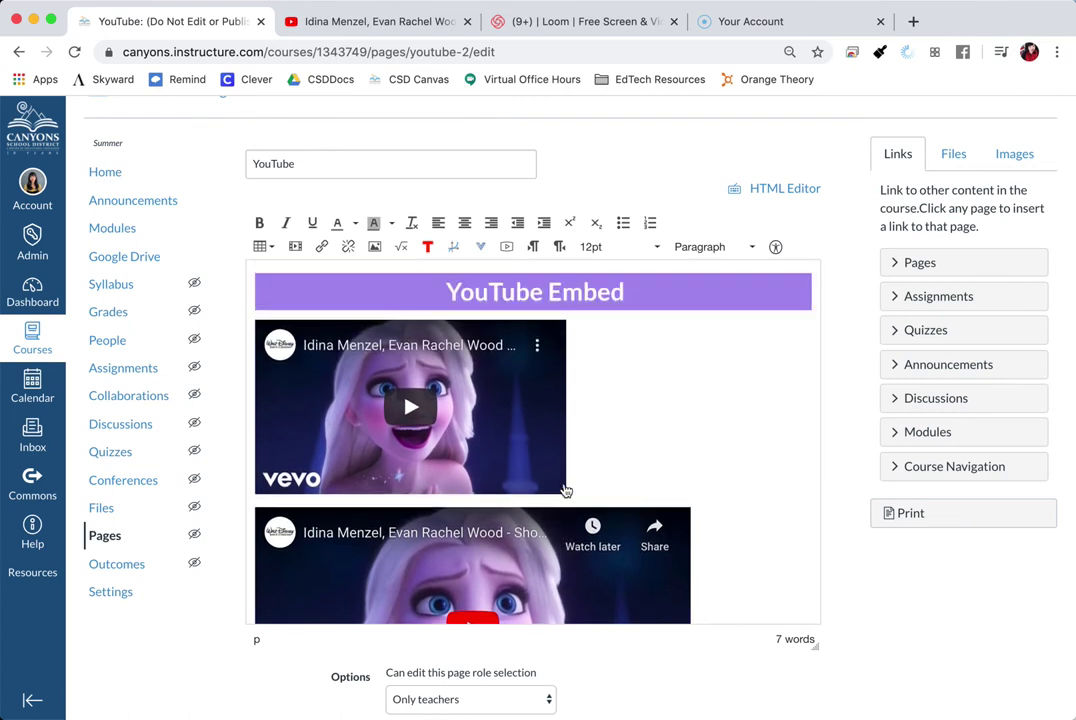
{"action": "scroll", "coordinate": [565, 490], "scroll_direction": "down", "scroll_amount": 1}
{"action": "scroll", "coordinate": [566, 490], "scroll_direction": "up", "scroll_amount": 1}
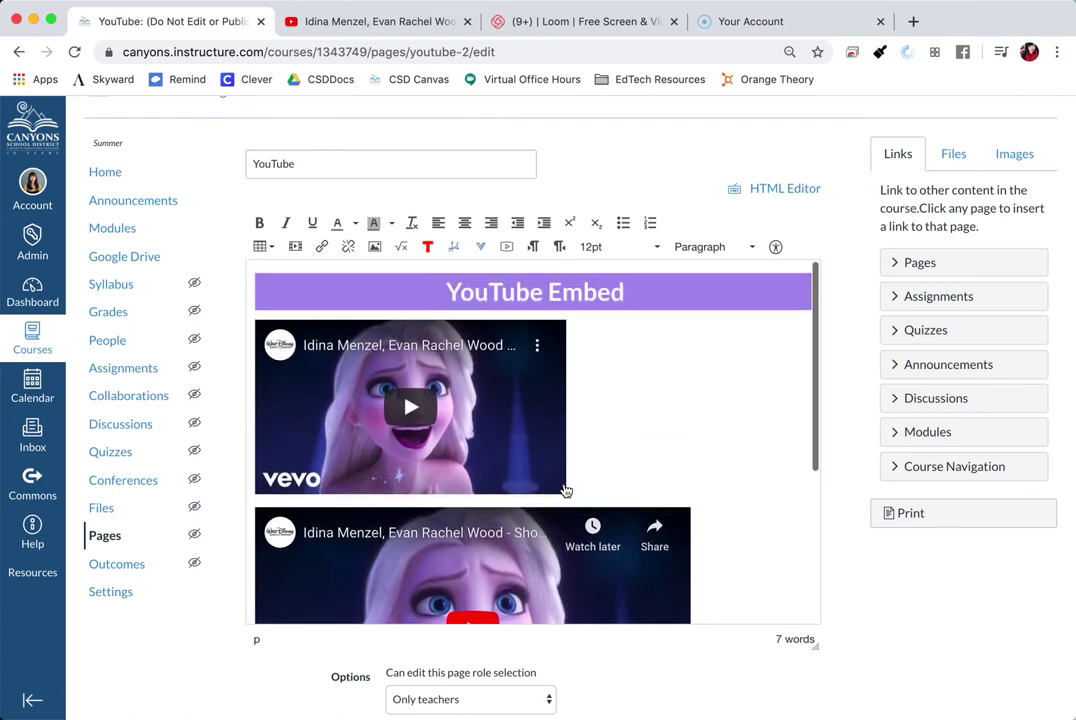
{"action": "scroll", "coordinate": [565, 490], "scroll_direction": "down", "scroll_amount": 5}
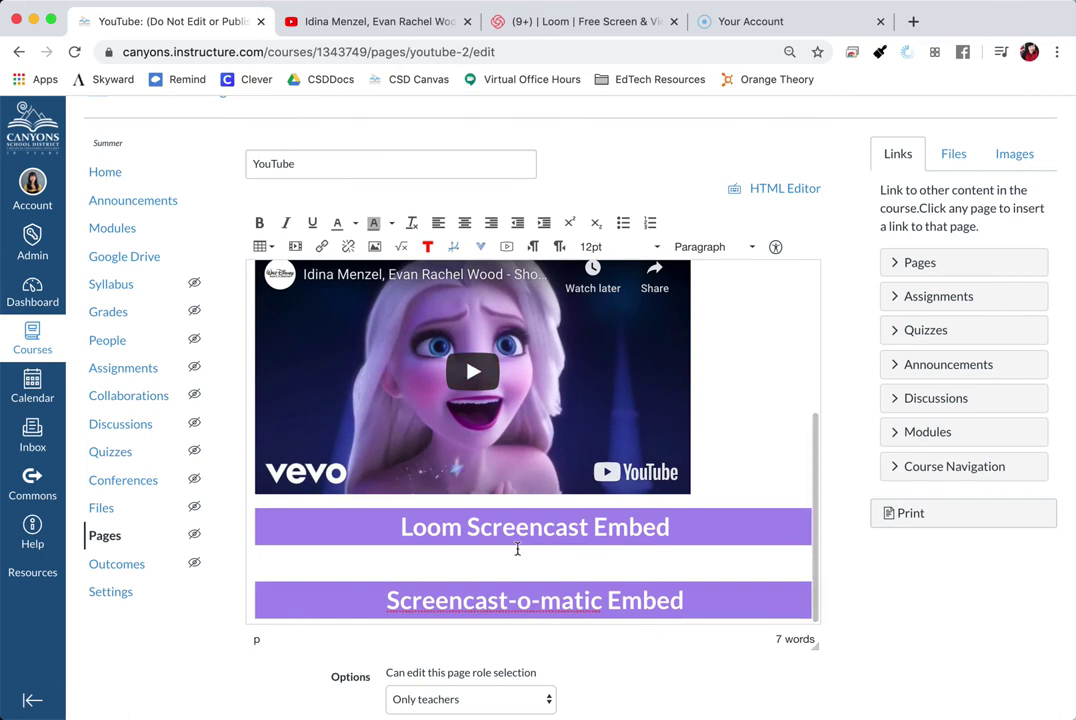
{"action": "left_click", "coordinate": [499, 565]}
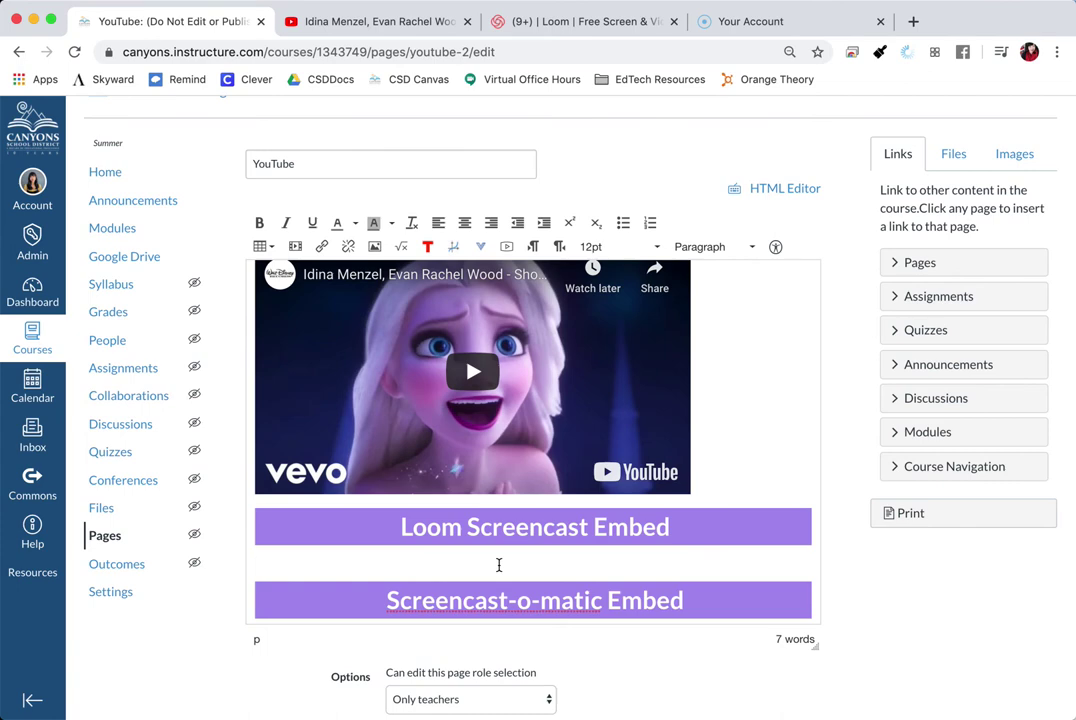
Step: Open the Ready for Online Learning? video from Loom's My Videos library
{"action": "left_click", "coordinate": [573, 26]}
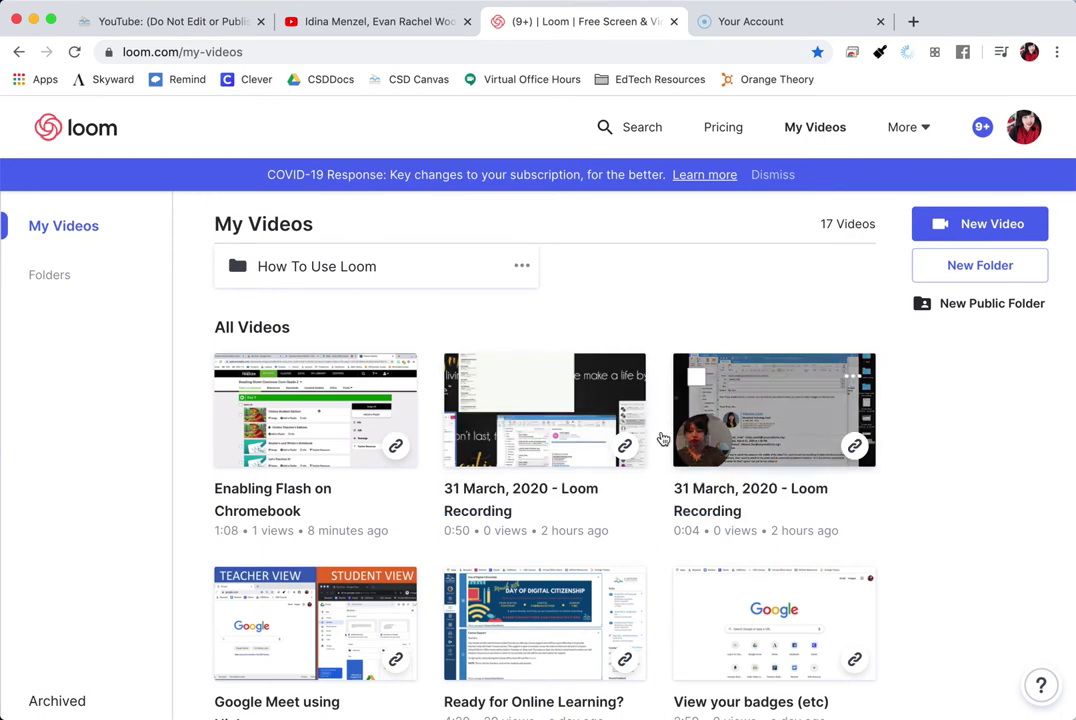
{"action": "scroll", "coordinate": [680, 507], "scroll_direction": "down", "scroll_amount": 2}
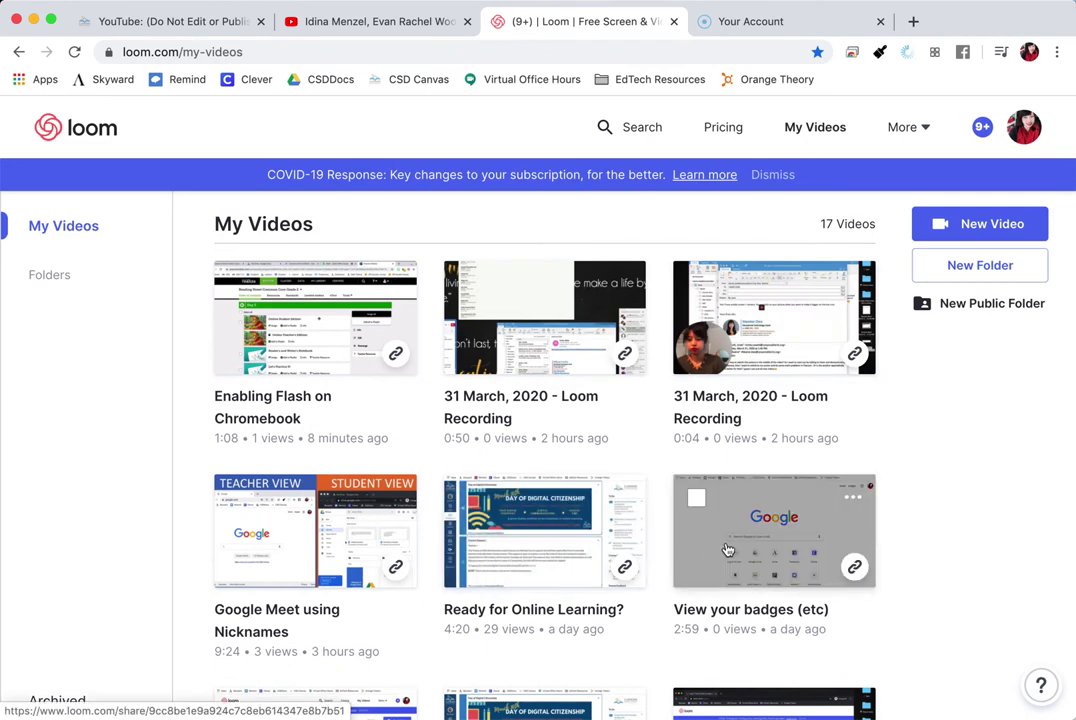
{"action": "left_click", "coordinate": [547, 521]}
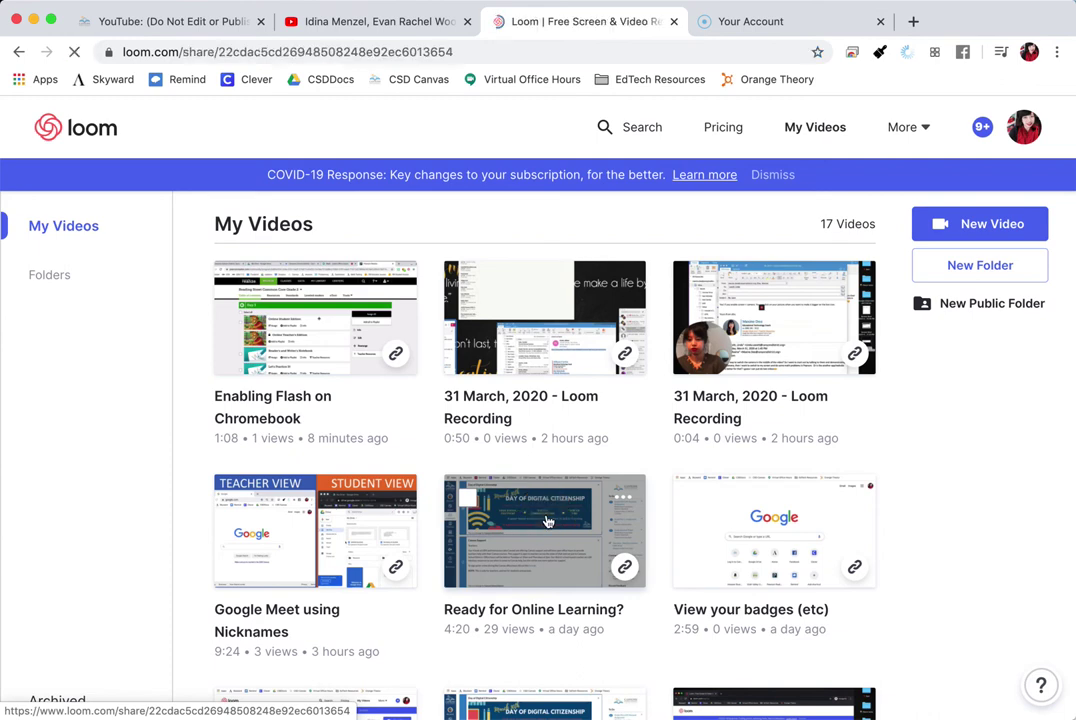
{"action": "scroll", "coordinate": [547, 521], "scroll_direction": "down", "scroll_amount": 3}
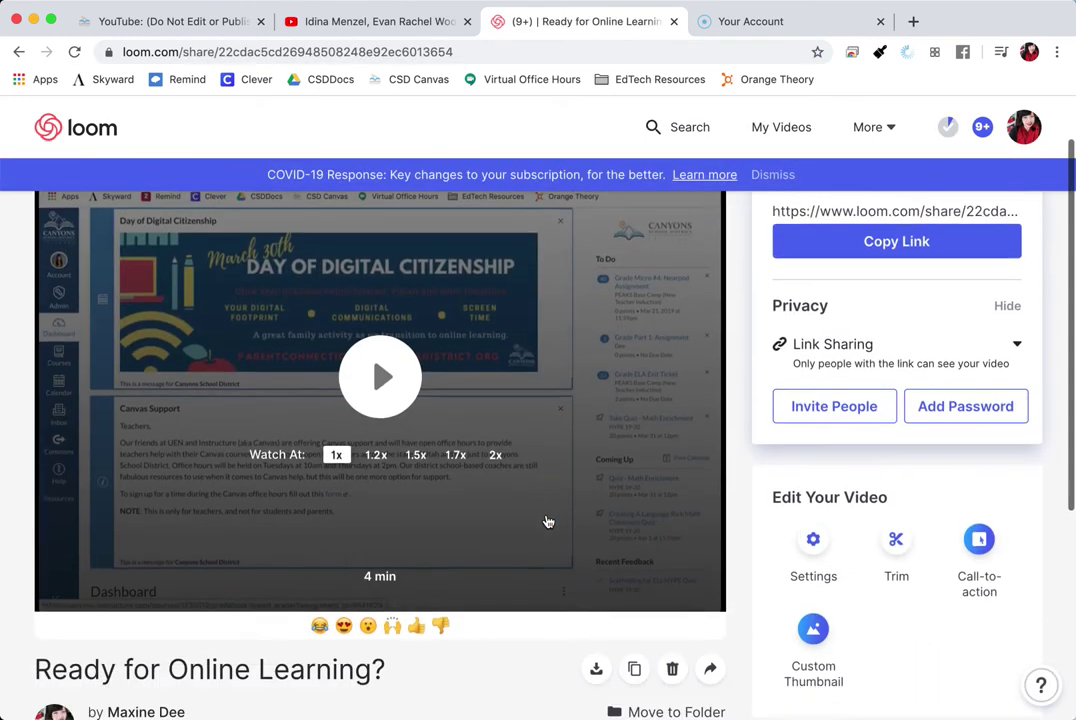
{"action": "scroll", "coordinate": [547, 521], "scroll_direction": "up", "scroll_amount": 2}
{"action": "scroll", "coordinate": [547, 521], "scroll_direction": "up", "scroll_amount": 1}
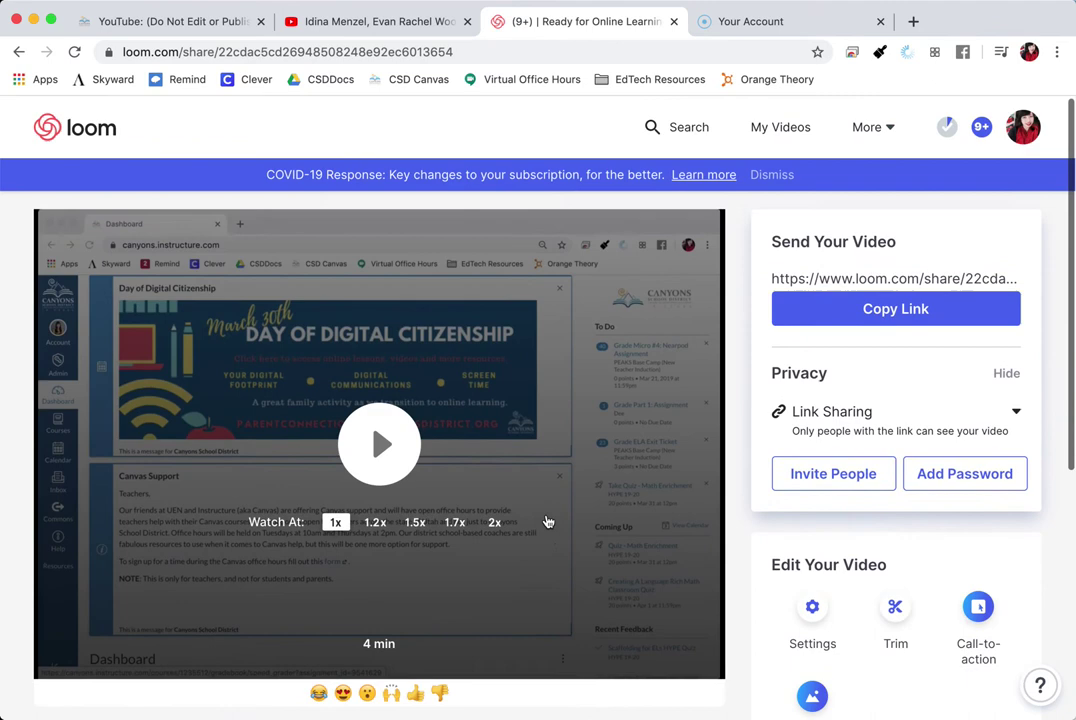
{"action": "scroll", "coordinate": [547, 521], "scroll_direction": "down", "scroll_amount": 2}
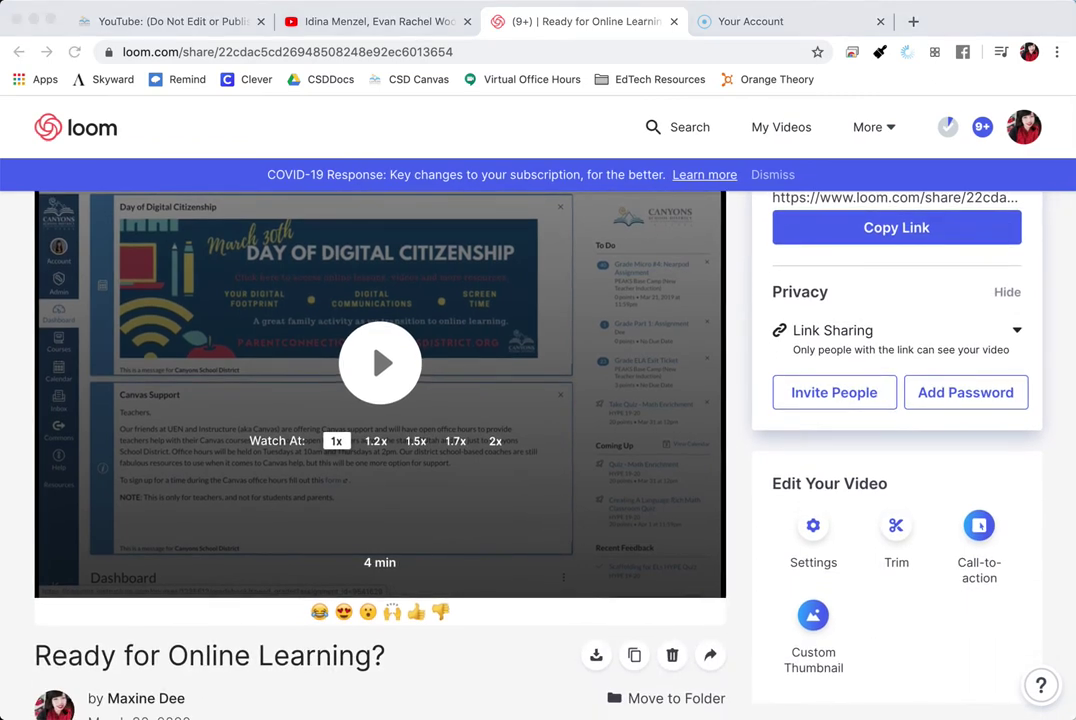
{"action": "mouse_move", "coordinate": [737, 630]}
{"action": "left_mouse_down"}
{"action": "mouse_move", "coordinate": [700, 682]}
{"action": "mouse_move", "coordinate": [730, 690]}
{"action": "mouse_move", "coordinate": [700, 665]}
{"action": "left_mouse_up"}
{"action": "left_click_drag", "start_coordinate": [645, 572], "coordinate": [697, 515]}
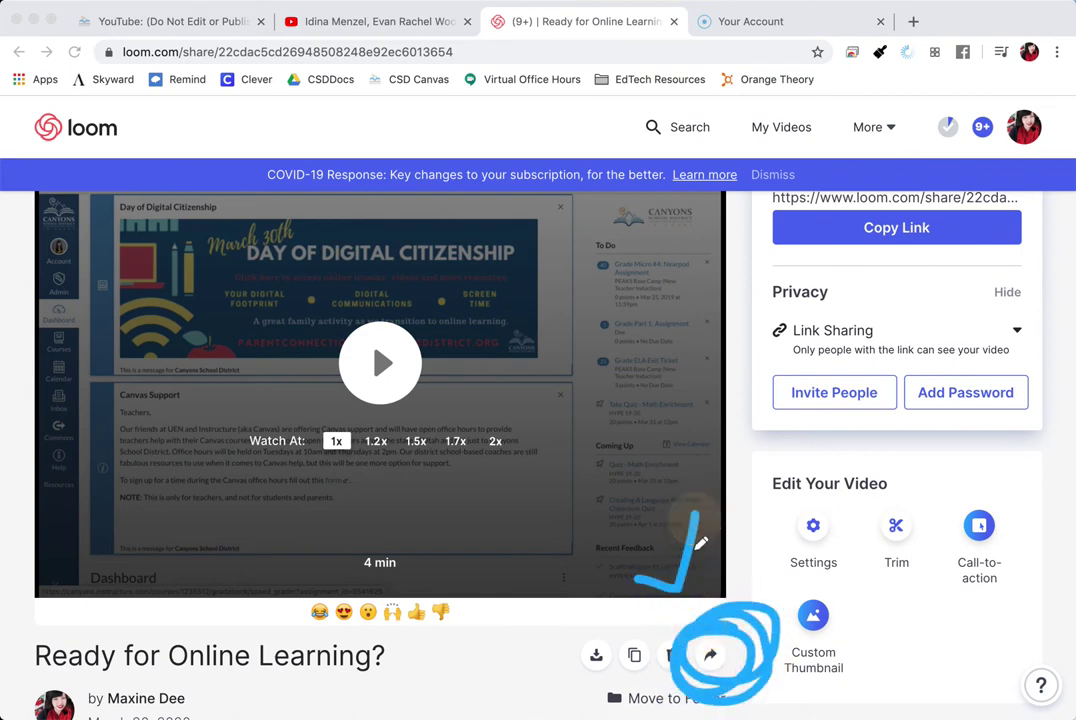
{"action": "left_click_drag", "start_coordinate": [660, 210], "coordinate": [688, 588]}
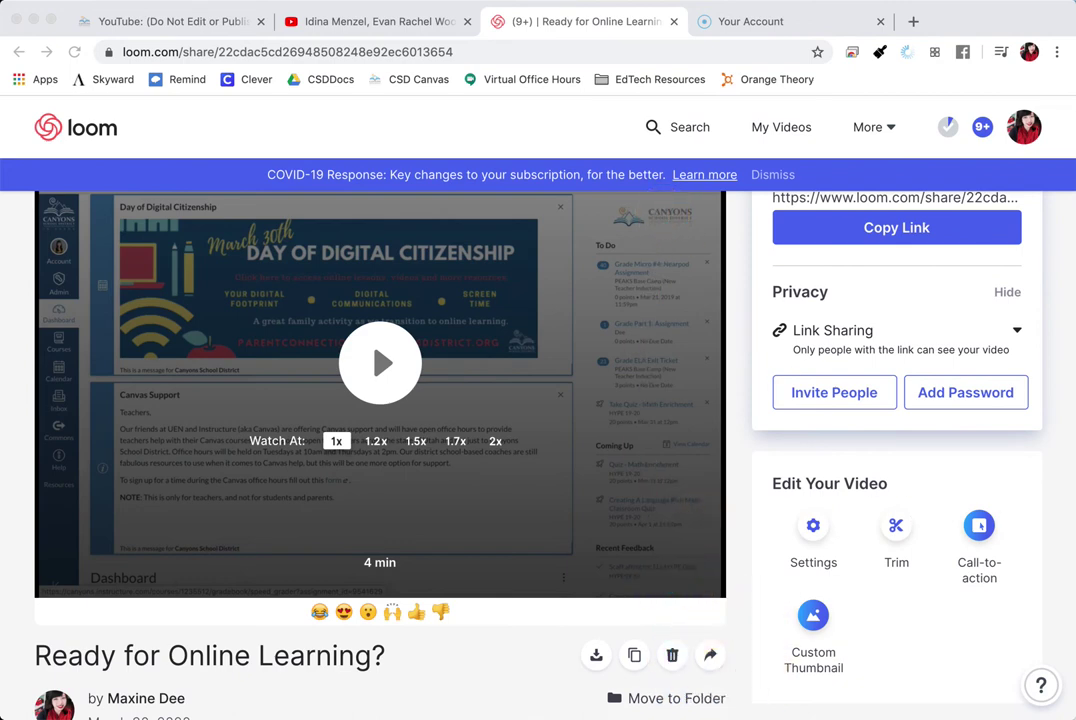
Step: Copy the Loom video's responsive embed code from Share > Embed
{"action": "left_click", "coordinate": [711, 656]}
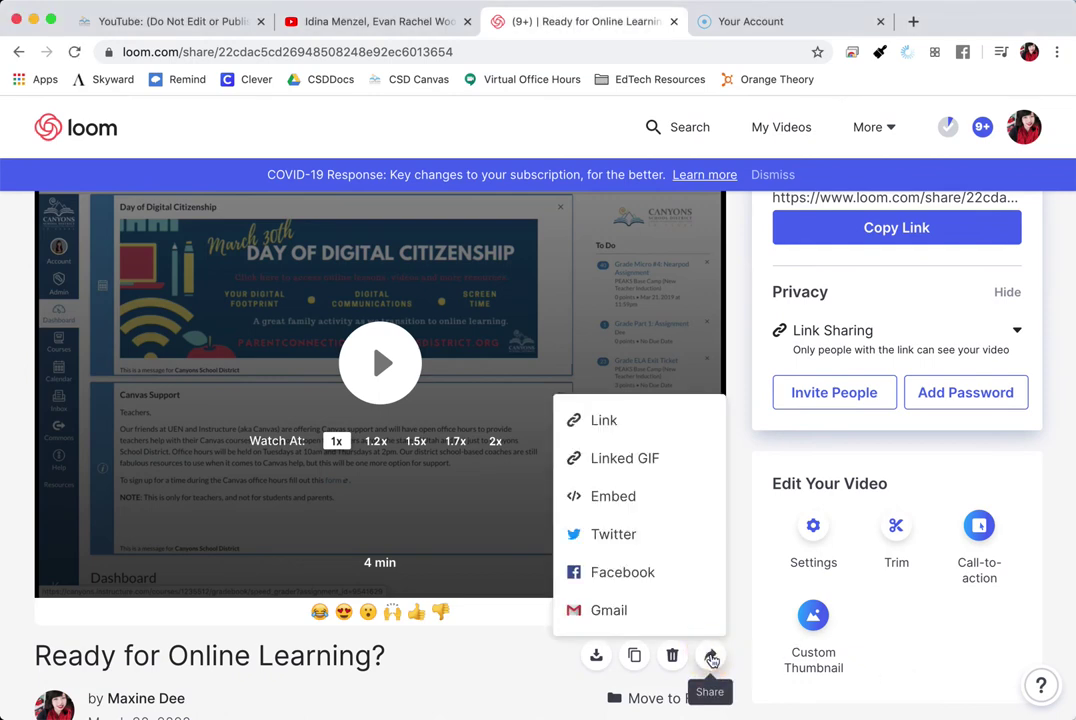
{"action": "left_click", "coordinate": [715, 516]}
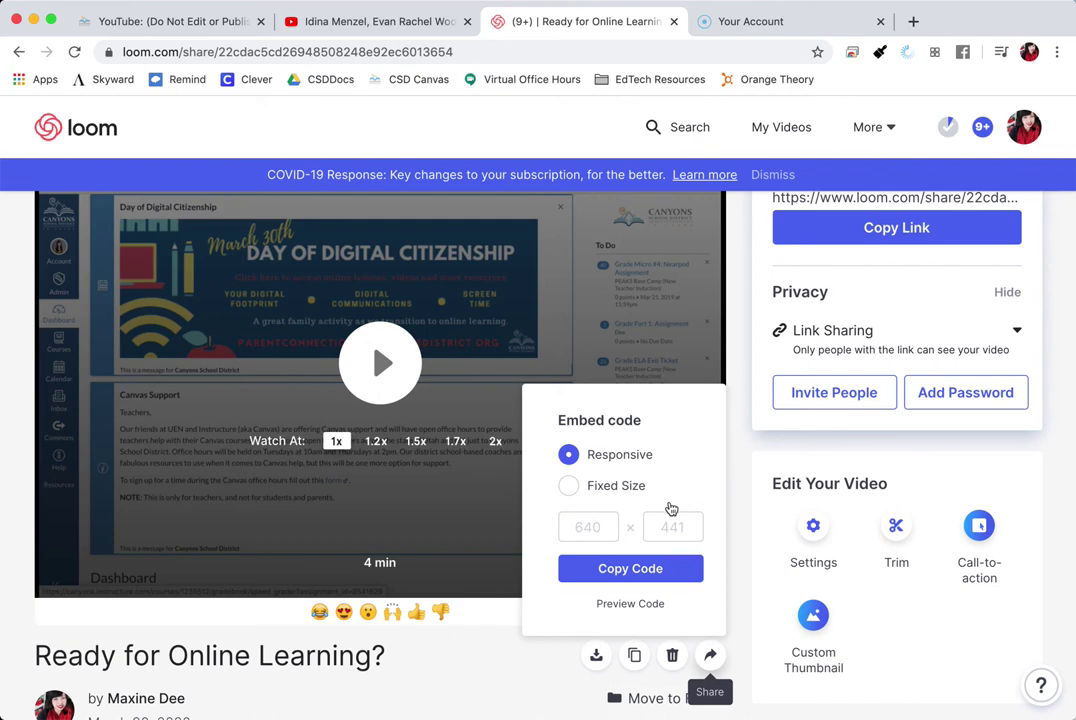
{"action": "left_click", "coordinate": [668, 569]}
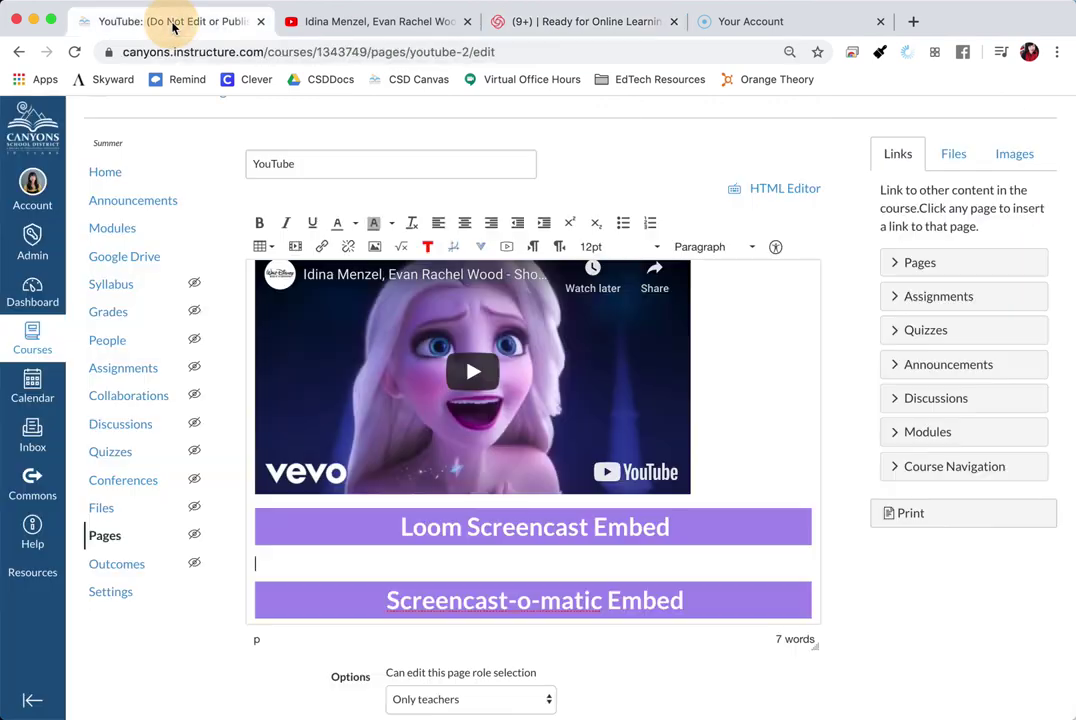
Step: Paste the Loom embed code into Canvas's Insert/edit media Embed tab and insert it
{"action": "left_click", "coordinate": [172, 22]}
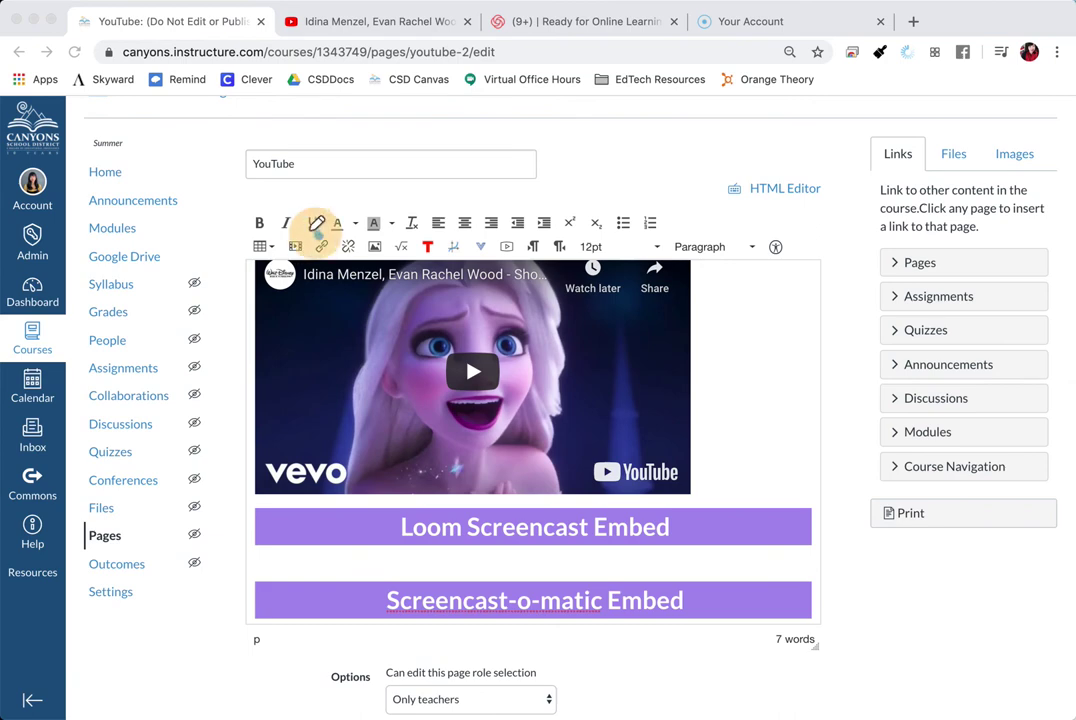
{"action": "mouse_move", "coordinate": [316, 226]}
{"action": "left_mouse_down"}
{"action": "mouse_move", "coordinate": [276, 246]}
{"action": "mouse_move", "coordinate": [314, 234]}
{"action": "mouse_move", "coordinate": [326, 261]}
{"action": "left_mouse_up"}
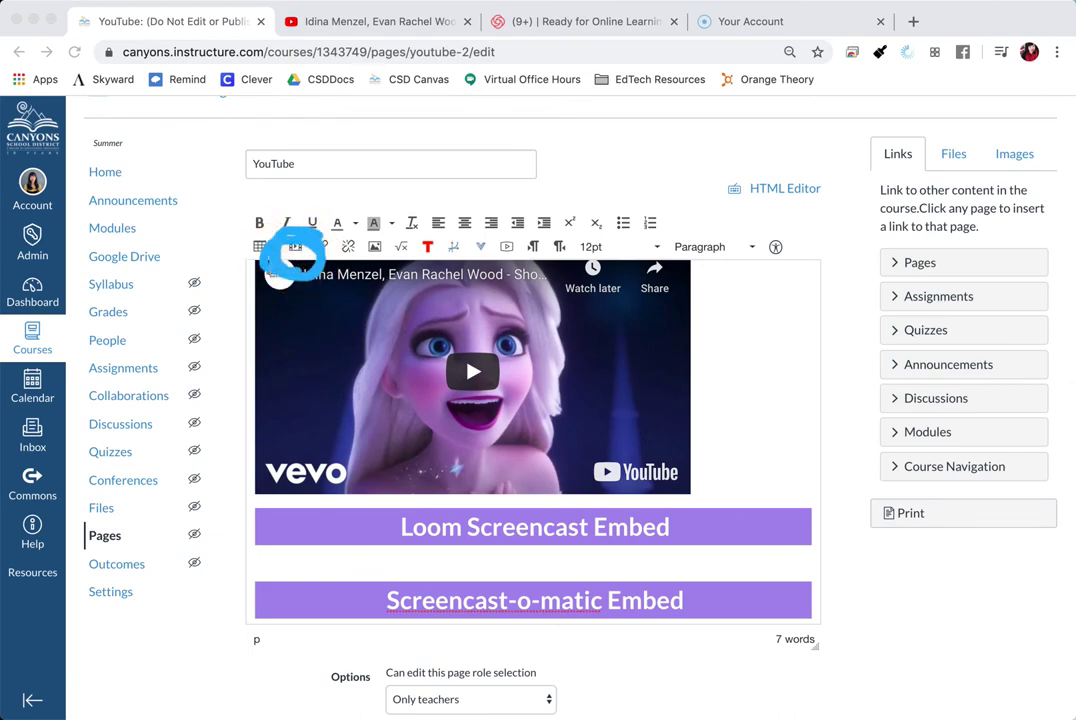
{"action": "left_click", "coordinate": [294, 247]}
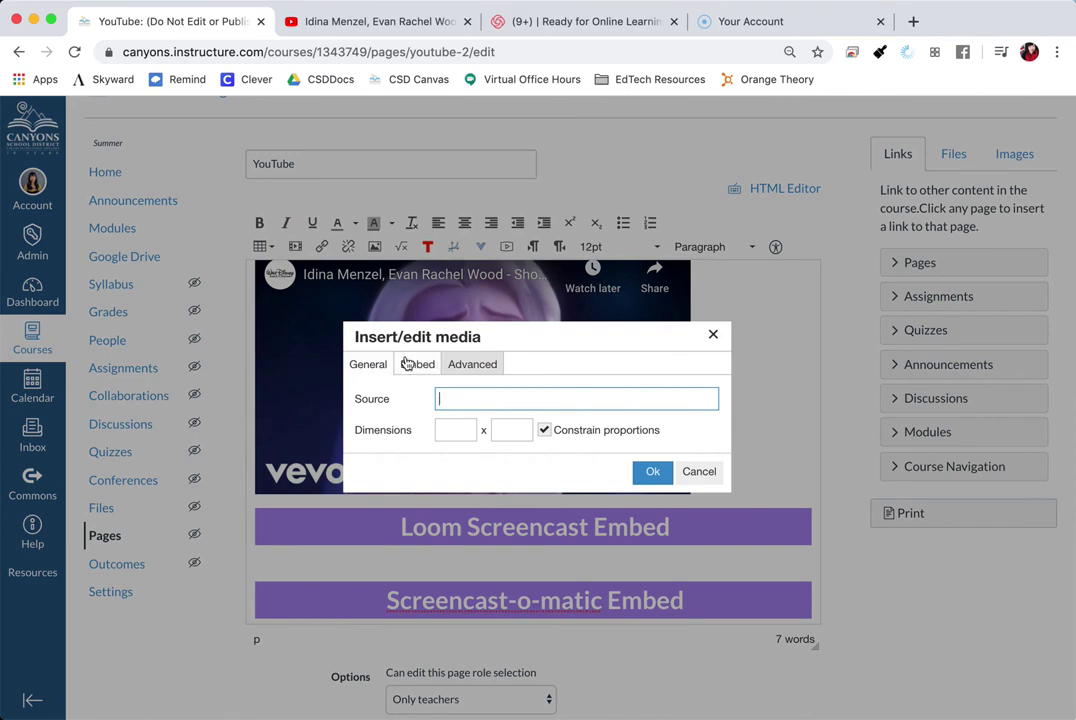
{"action": "left_click", "coordinate": [434, 372]}
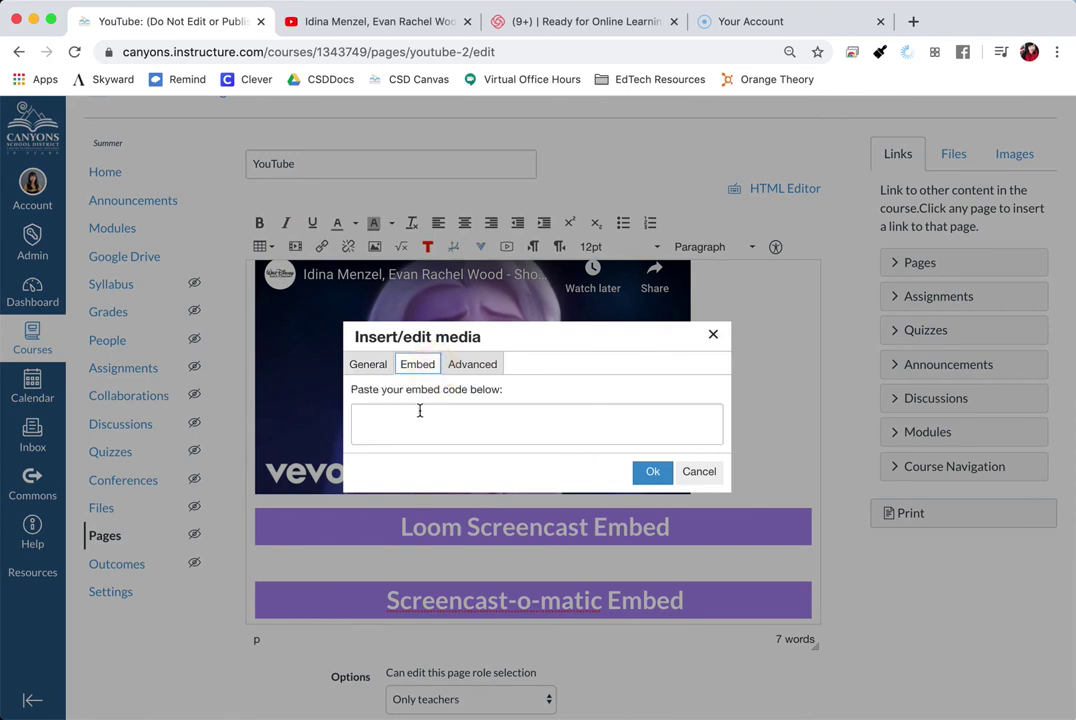
{"action": "right_click", "coordinate": [422, 410]}
{"action": "left_click", "coordinate": [485, 517]}
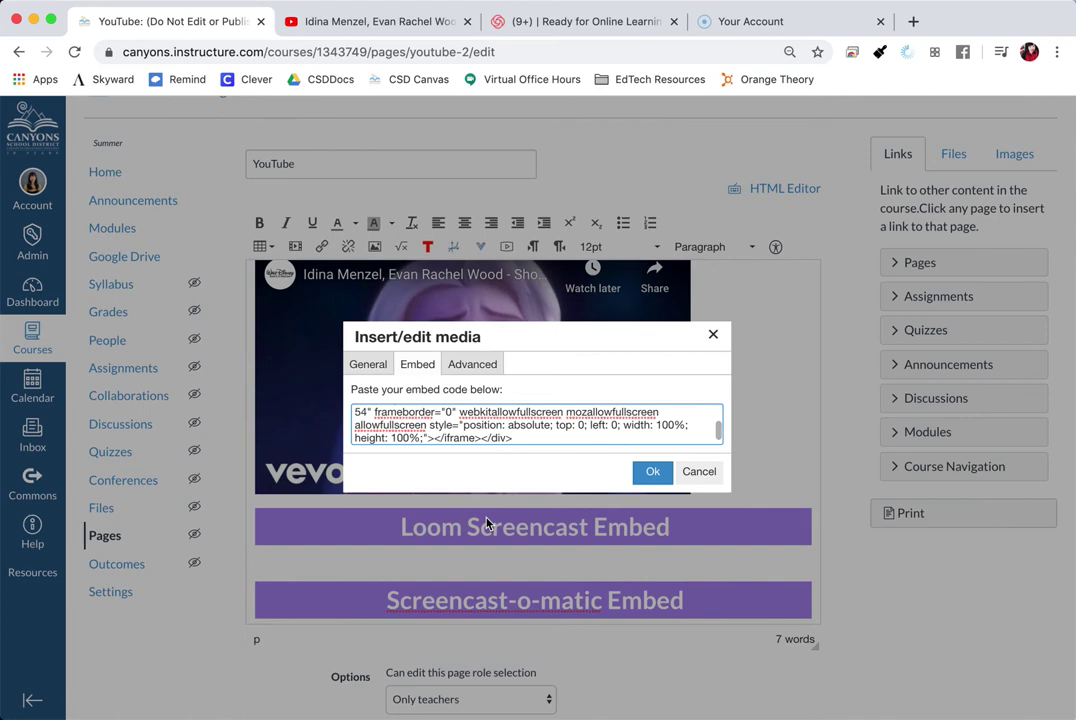
{"action": "left_click", "coordinate": [647, 472]}
Step: Add a blank line below the Screencast-o-matic Embed heading
{"action": "scroll", "coordinate": [647, 475], "scroll_direction": "down", "scroll_amount": 5}
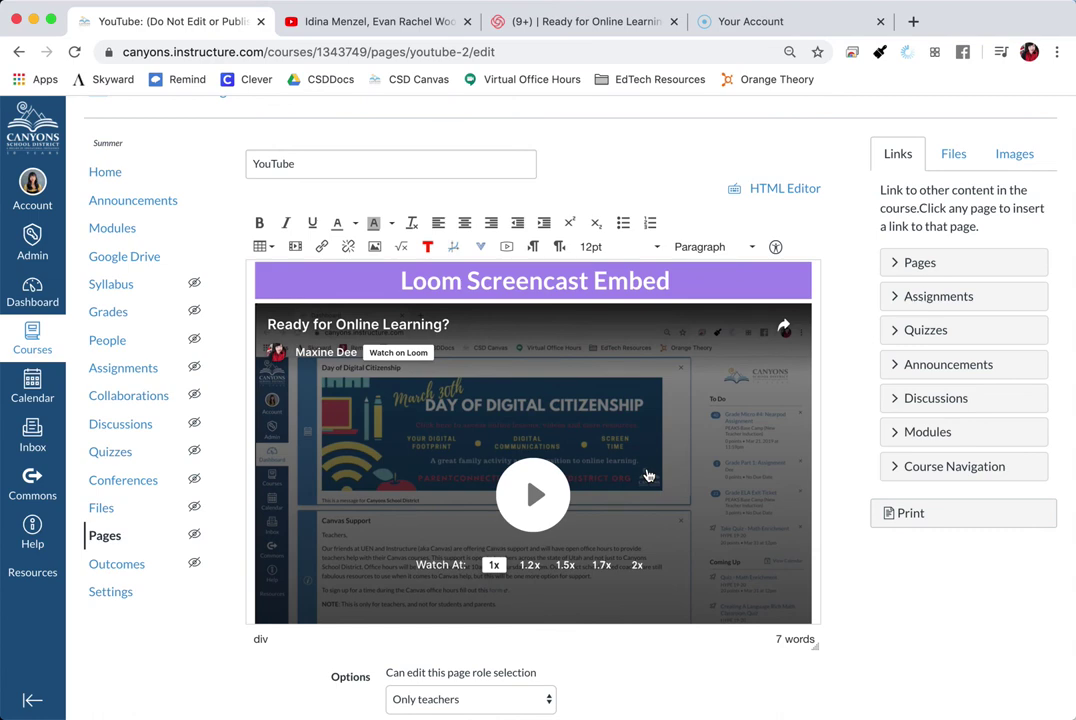
{"action": "scroll", "coordinate": [647, 475], "scroll_direction": "down", "scroll_amount": 2}
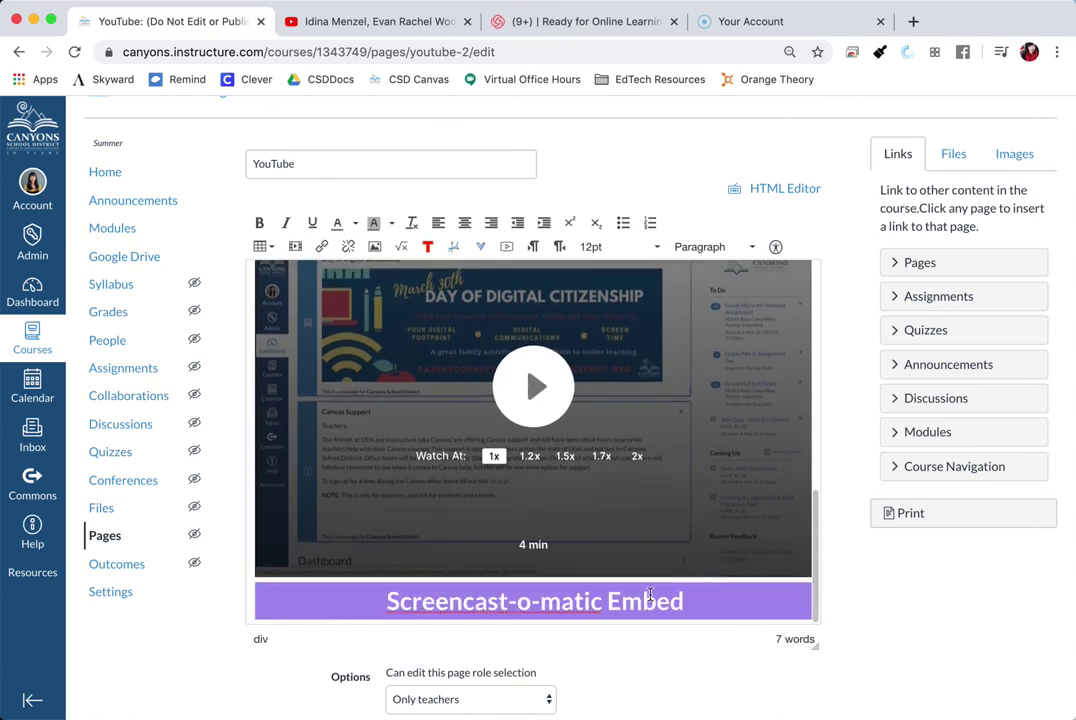
{"action": "left_click", "coordinate": [740, 609]}
{"action": "key", "text": "Return"}
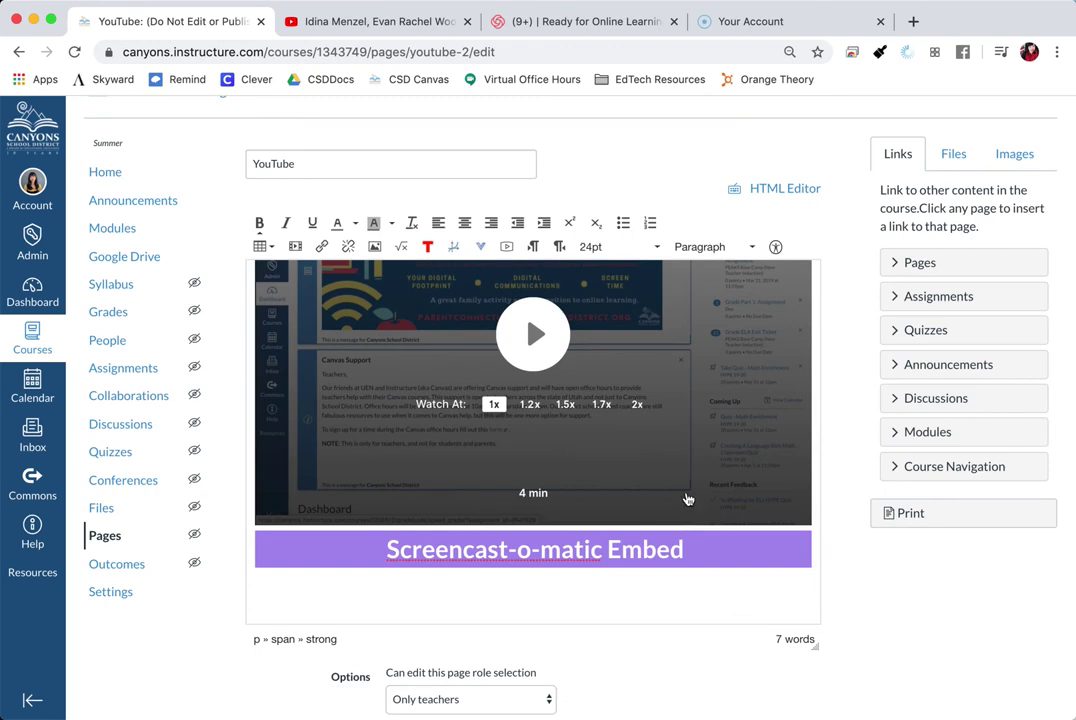
{"action": "left_click", "coordinate": [776, 22]}
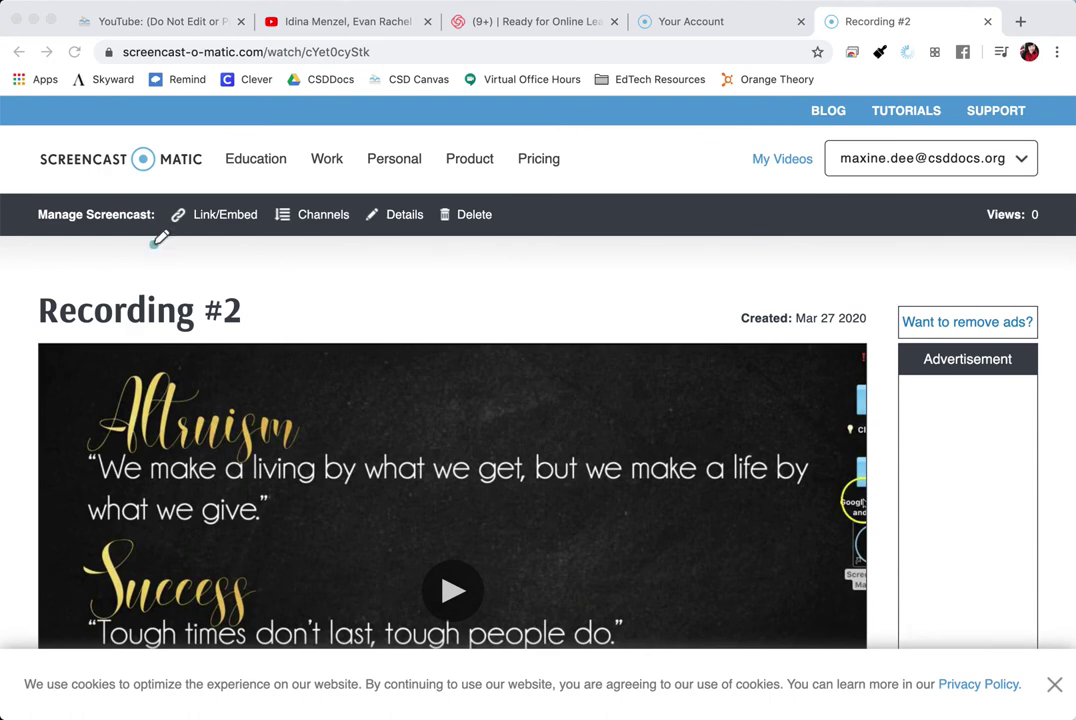
Step: Copy Recording #2's embed code at Full (1280px) width from Link/Embed advanced options
{"action": "mouse_move", "coordinate": [158, 233]}
{"action": "left_mouse_down"}
{"action": "mouse_move", "coordinate": [163, 165]}
{"action": "mouse_move", "coordinate": [150, 160]}
{"action": "mouse_move", "coordinate": [184, 281]}
{"action": "mouse_move", "coordinate": [312, 228]}
{"action": "mouse_move", "coordinate": [156, 156]}
{"action": "mouse_move", "coordinate": [235, 210]}
{"action": "mouse_move", "coordinate": [160, 213]}
{"action": "left_mouse_up"}
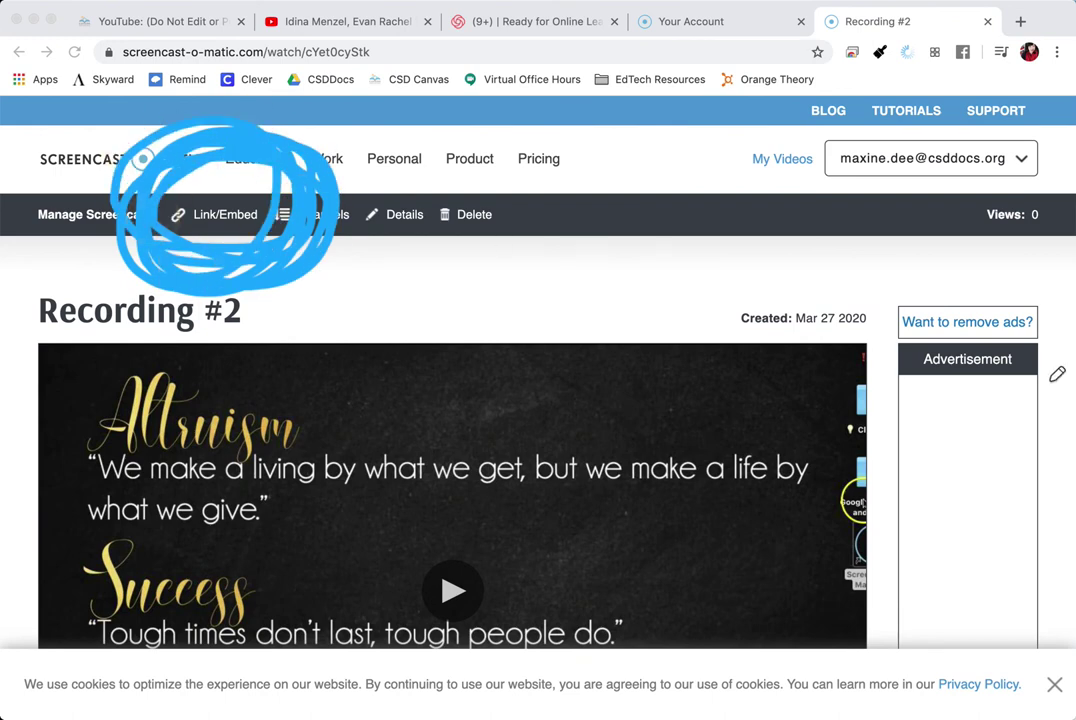
{"action": "left_click", "coordinate": [211, 215]}
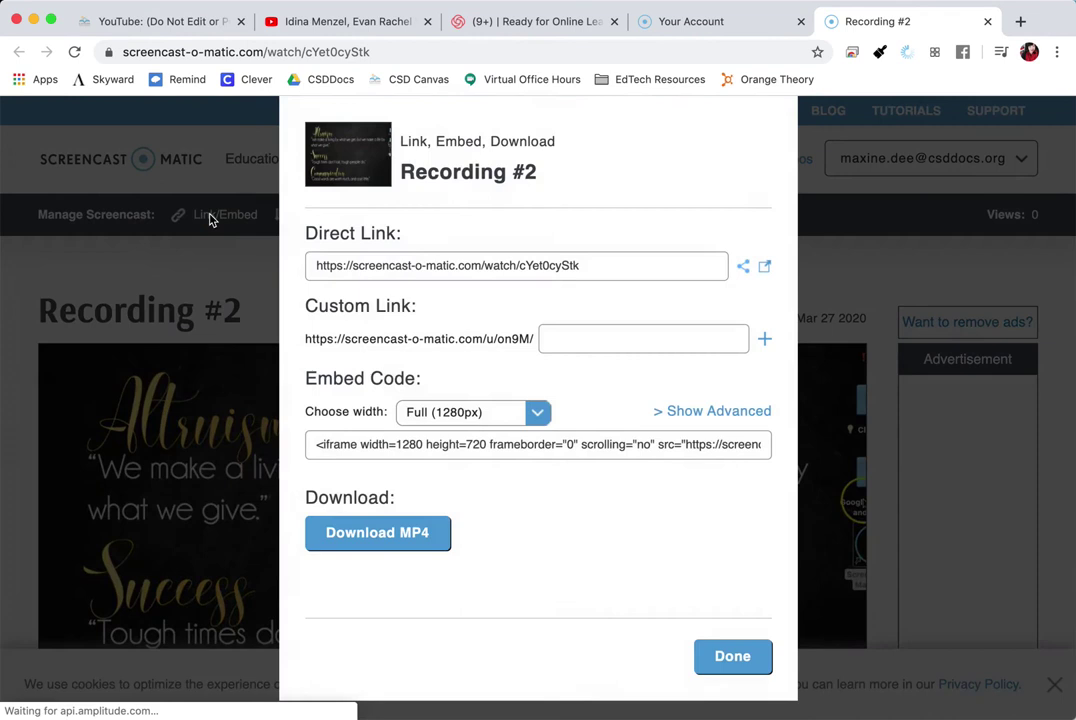
{"action": "left_click", "coordinate": [432, 445]}
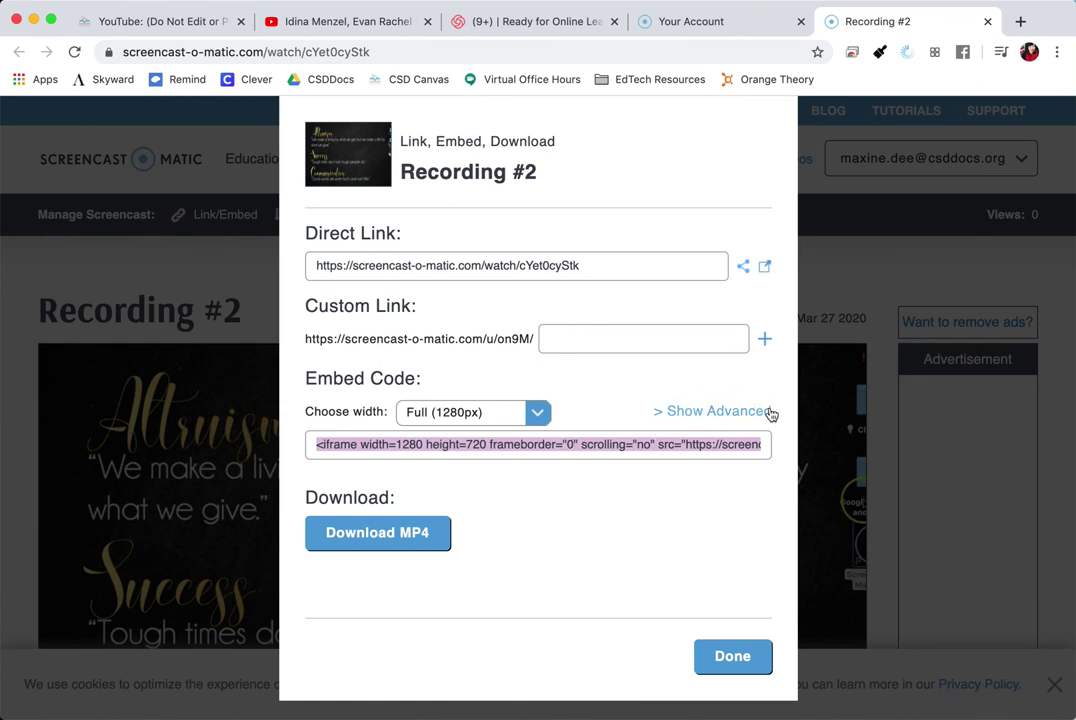
{"action": "left_click", "coordinate": [710, 413]}
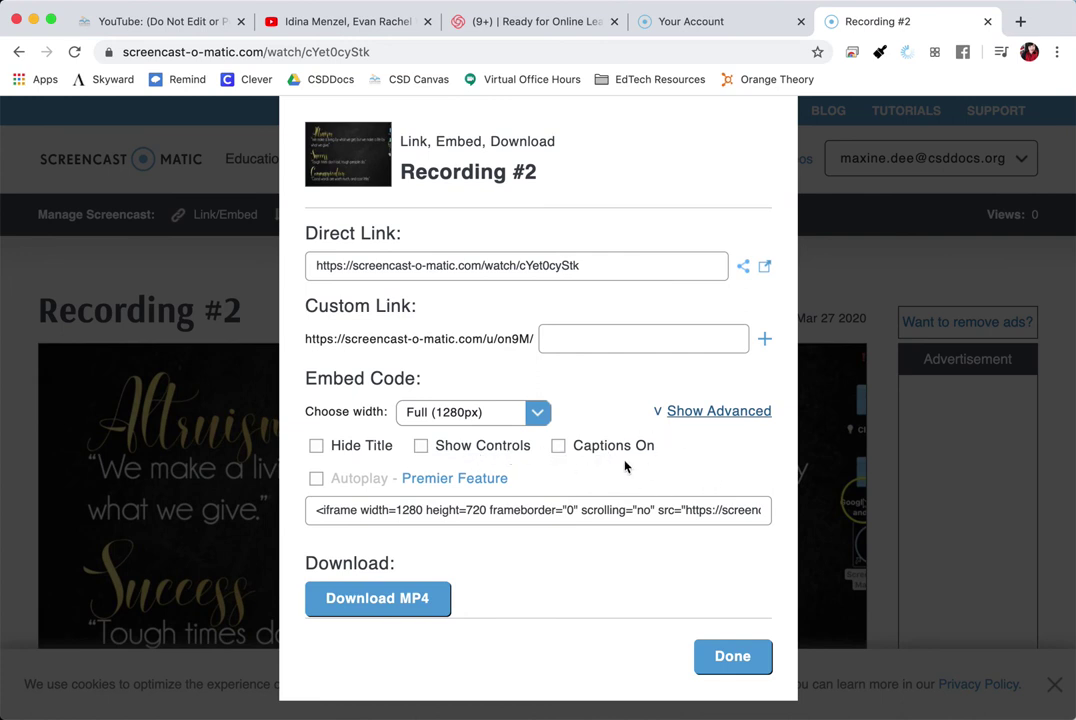
{"action": "left_click", "coordinate": [490, 413]}
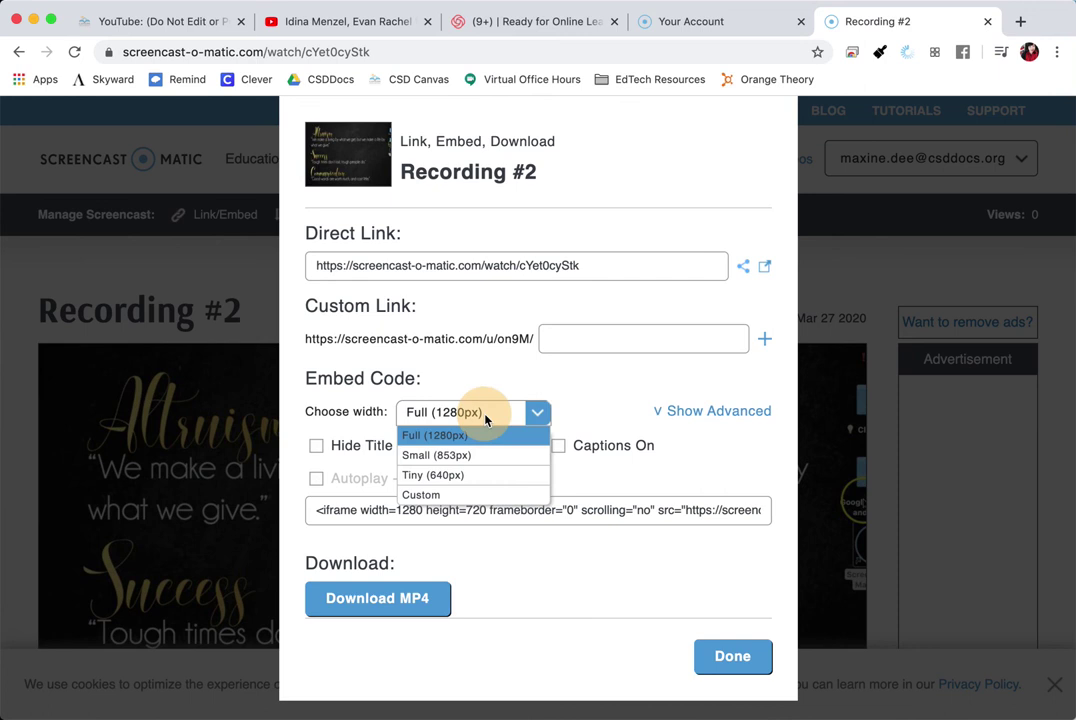
{"action": "left_click", "coordinate": [538, 412]}
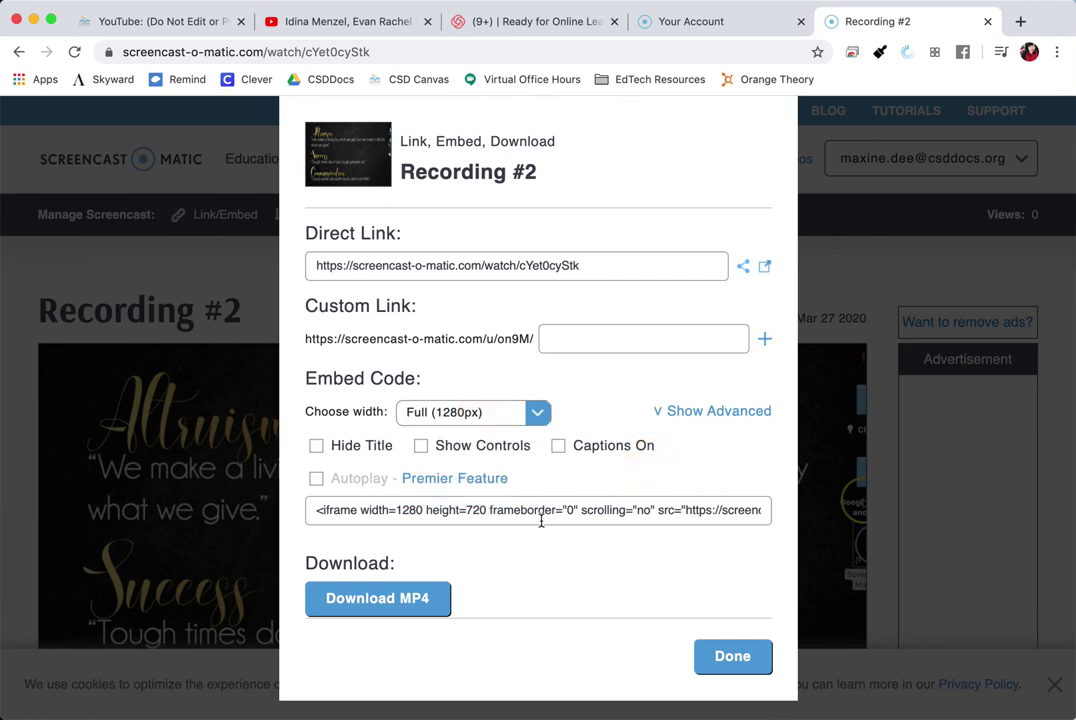
{"action": "left_click", "coordinate": [510, 511]}
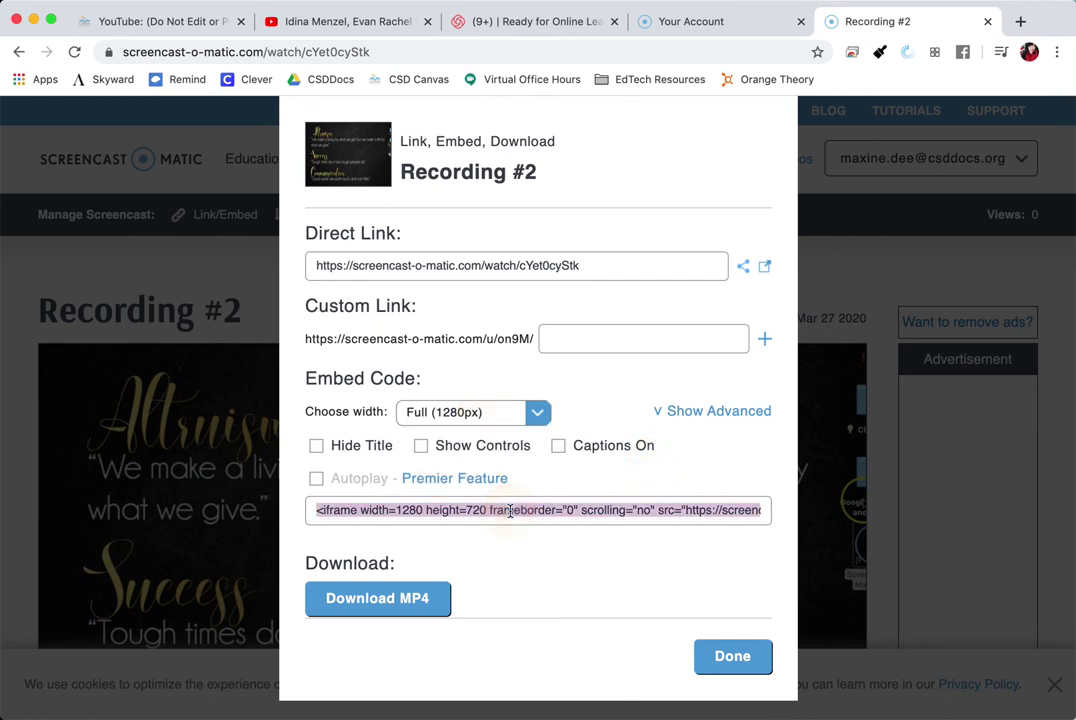
{"action": "right_click", "coordinate": [510, 514]}
{"action": "left_click", "coordinate": [543, 545]}
Step: Back in the Canvas page editor, place the cursor below the Screencast-o-matic Embed heading
{"action": "left_click", "coordinate": [735, 664]}
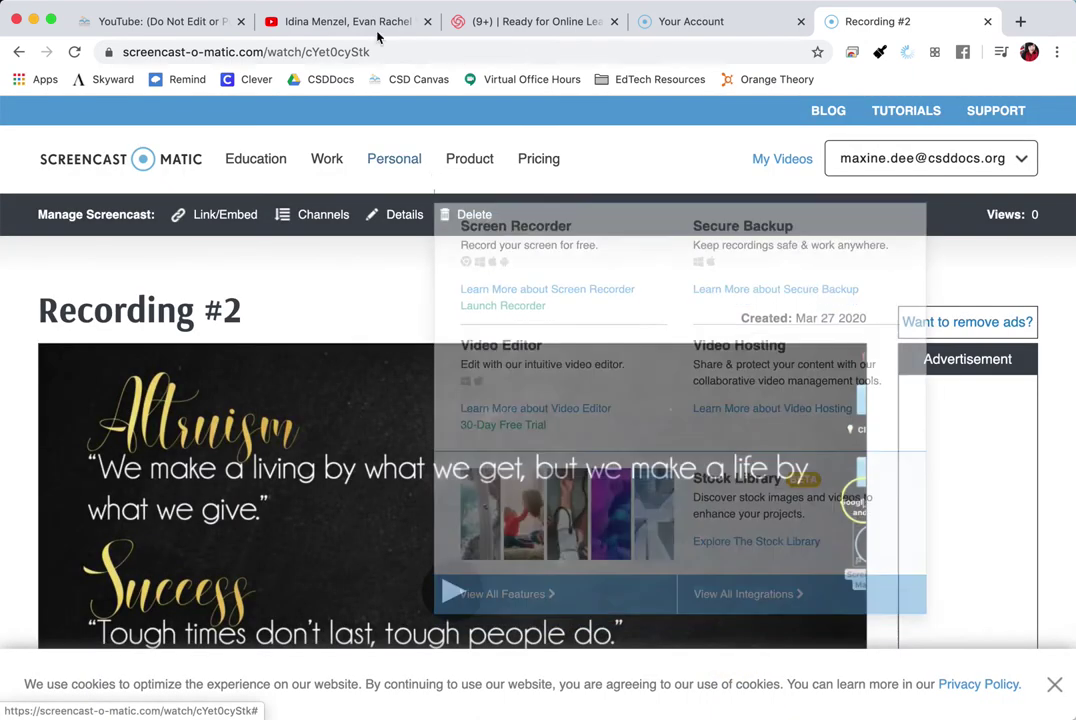
{"action": "left_click", "coordinate": [199, 24]}
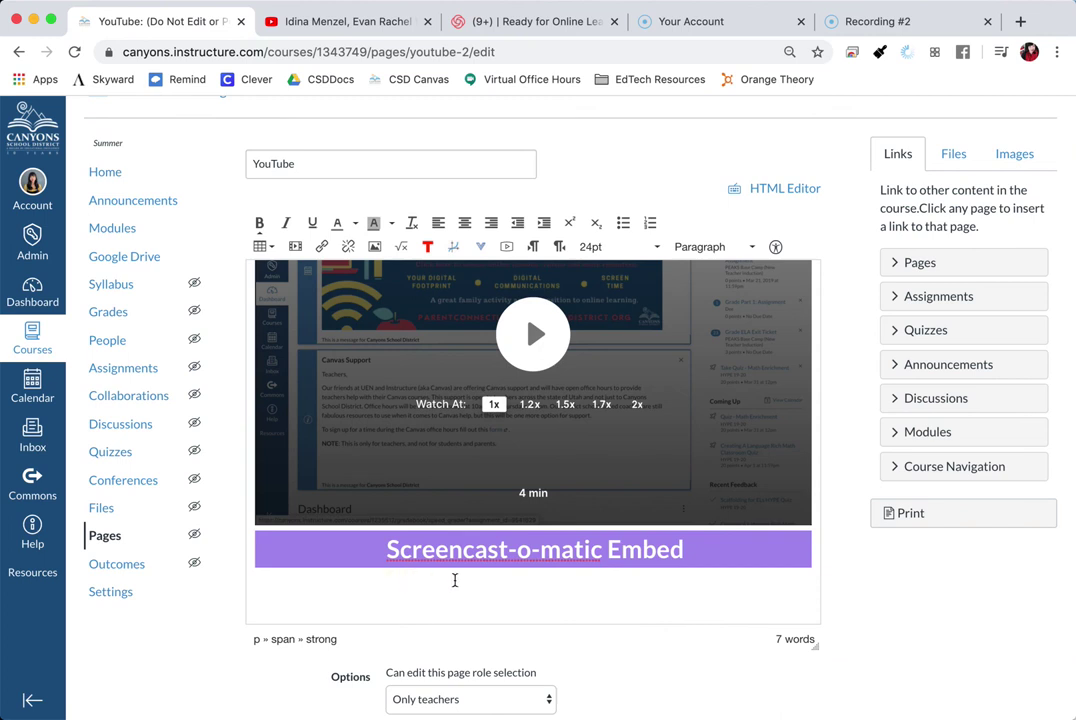
{"action": "left_click", "coordinate": [285, 589]}
{"action": "left_click", "coordinate": [287, 589]}
{"action": "left_click", "coordinate": [276, 589]}
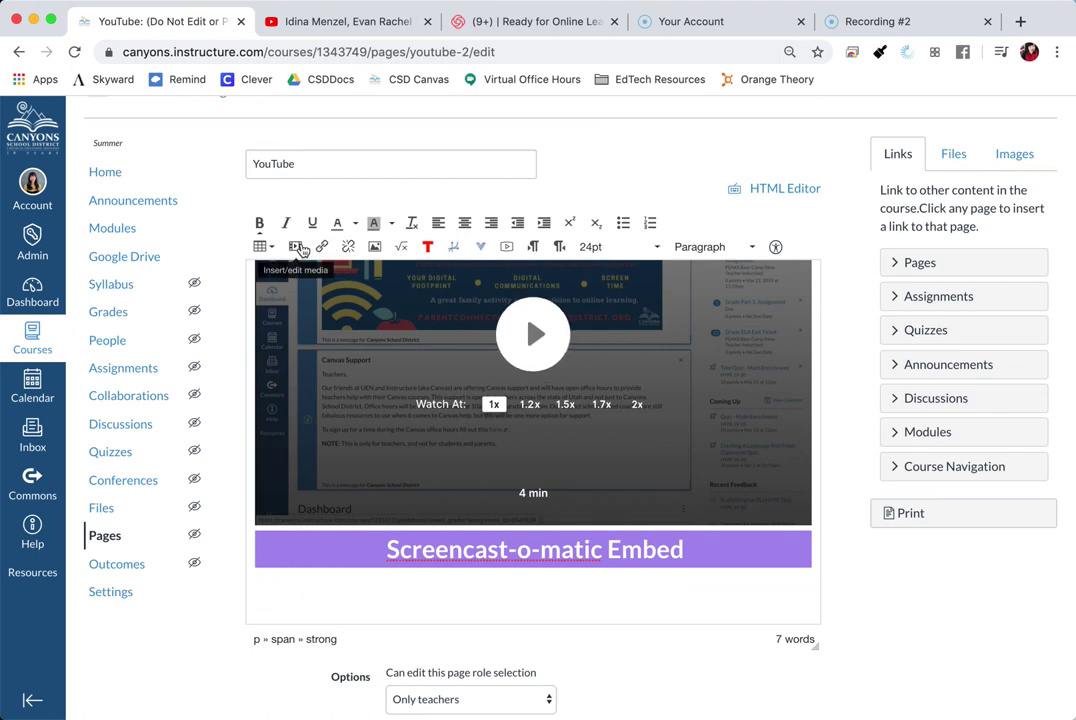
Step: Paste the Screencast-o-matic Recording #2 embed code as media and insert the video
{"action": "left_click", "coordinate": [296, 248]}
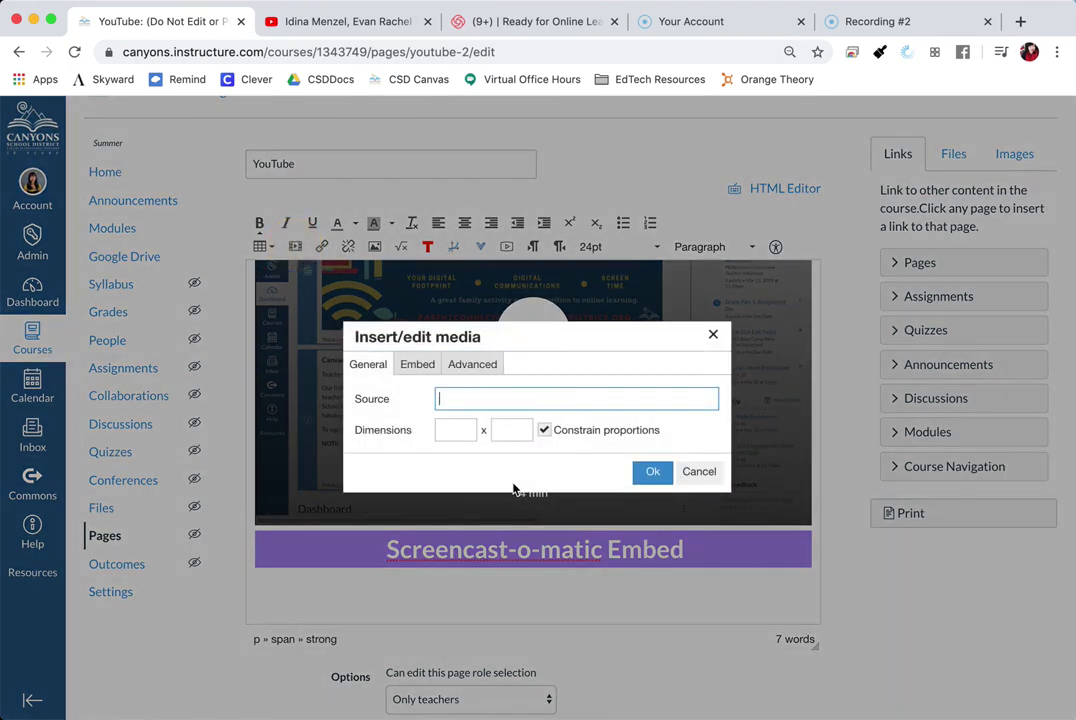
{"action": "left_click", "coordinate": [414, 366]}
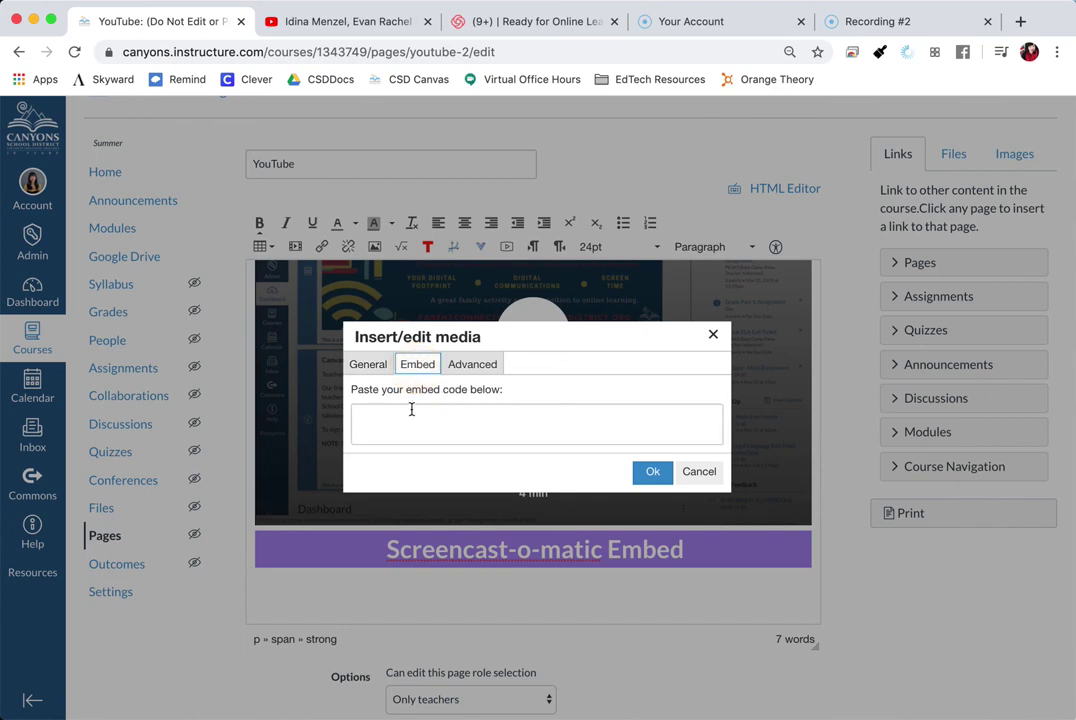
{"action": "left_click", "coordinate": [408, 418]}
{"action": "right_click", "coordinate": [355, 414]}
{"action": "left_click", "coordinate": [394, 526]}
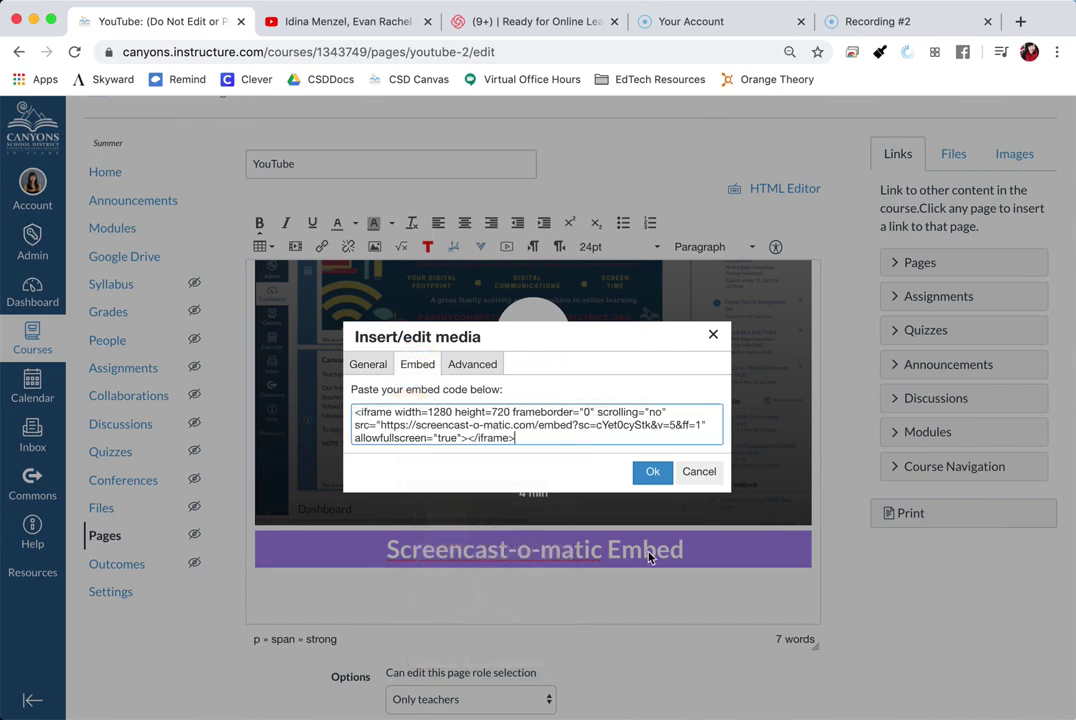
{"action": "left_click", "coordinate": [651, 471]}
Step: Save the Canvas page containing the three embedded videos
{"action": "scroll", "coordinate": [790, 640], "scroll_direction": "down", "scroll_amount": 1}
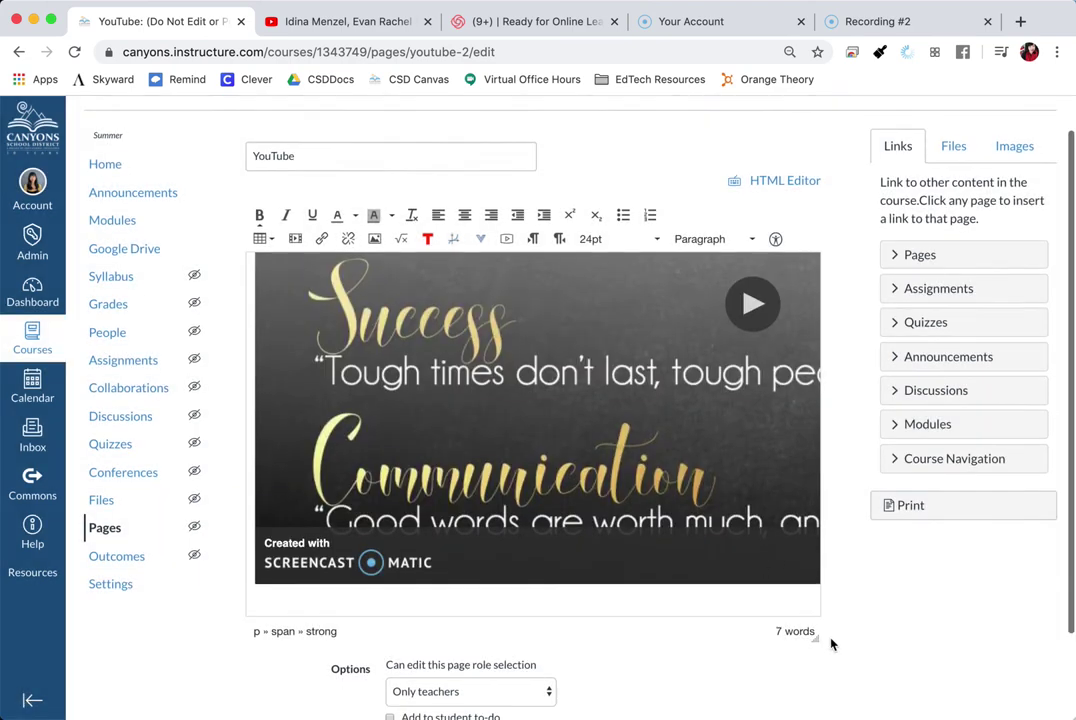
{"action": "scroll", "coordinate": [831, 644], "scroll_direction": "down", "scroll_amount": 2}
{"action": "scroll", "coordinate": [763, 437], "scroll_direction": "up", "scroll_amount": 3}
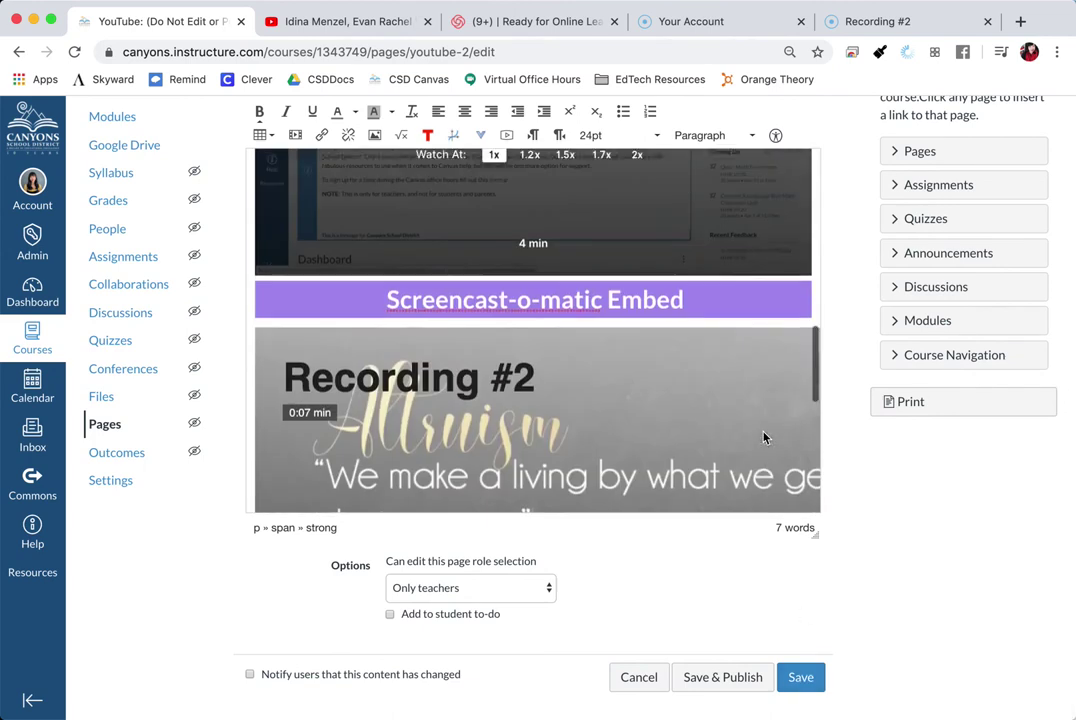
{"action": "scroll", "coordinate": [763, 437], "scroll_direction": "up", "scroll_amount": 8}
{"action": "scroll", "coordinate": [763, 437], "scroll_direction": "down", "scroll_amount": 10}
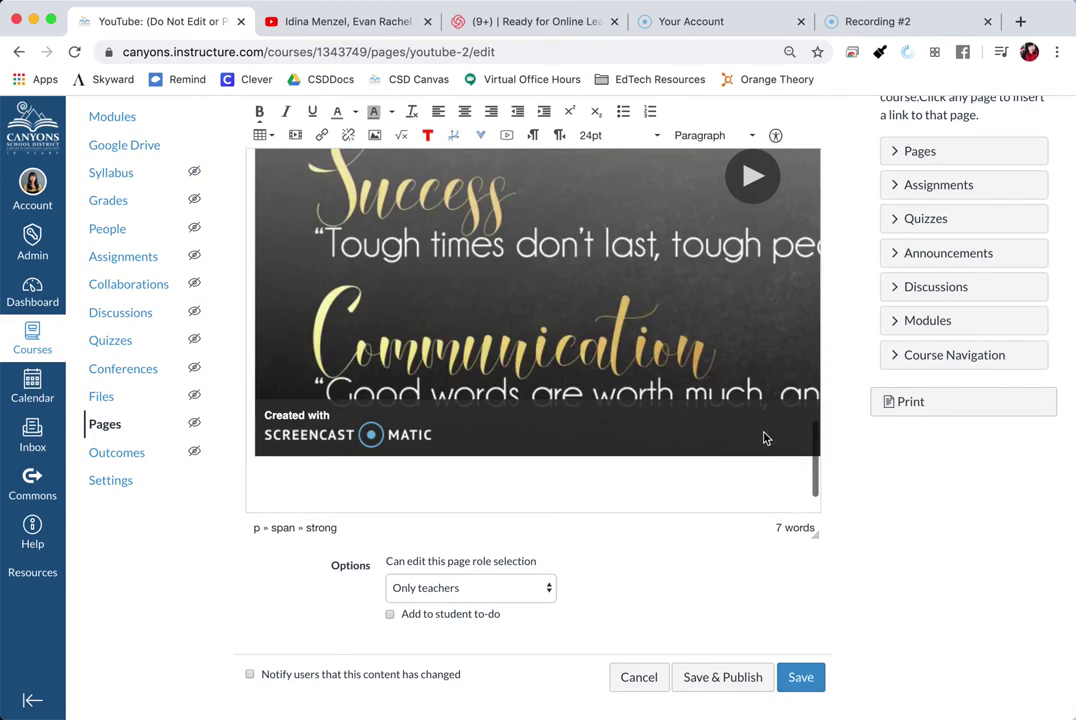
{"action": "left_click", "coordinate": [800, 678]}
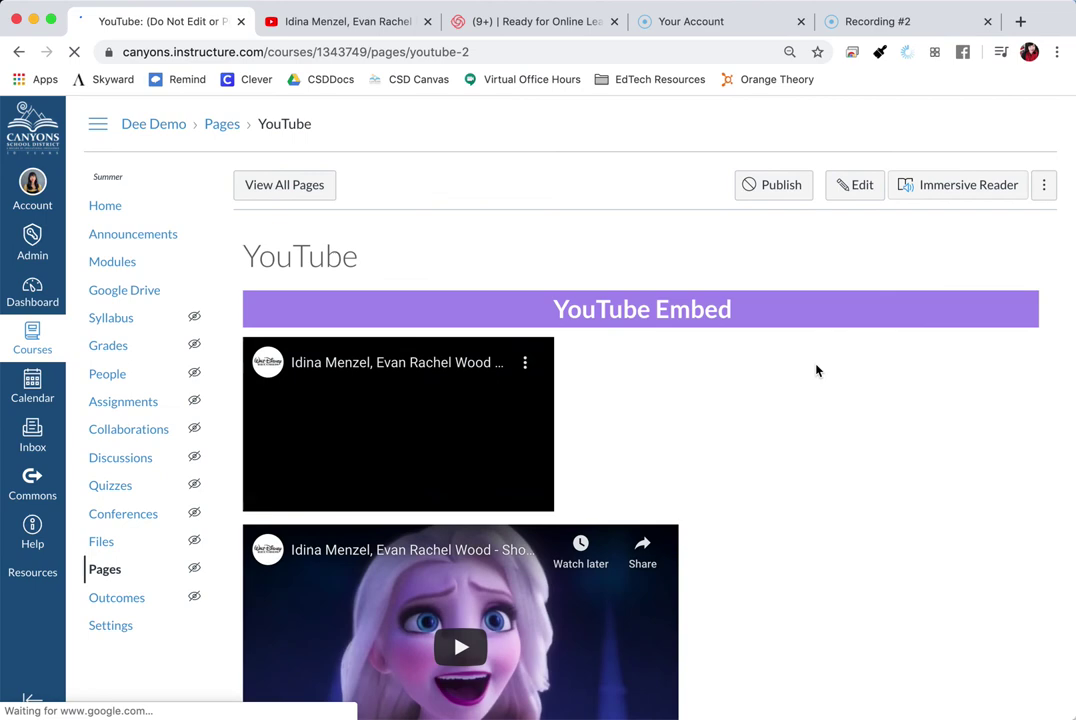
Step: Scroll the saved page to check the YouTube, Loom and Screencast-o-matic videos
{"action": "scroll", "coordinate": [820, 370], "scroll_direction": "down", "scroll_amount": 3}
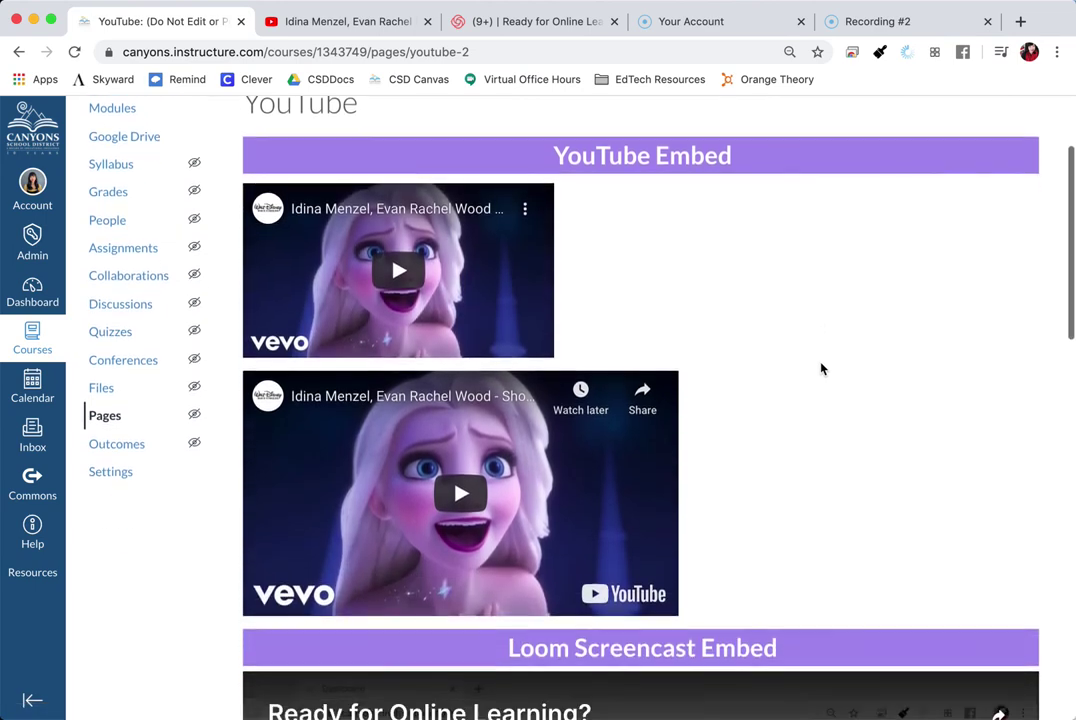
{"action": "scroll", "coordinate": [820, 369], "scroll_direction": "down", "scroll_amount": 15}
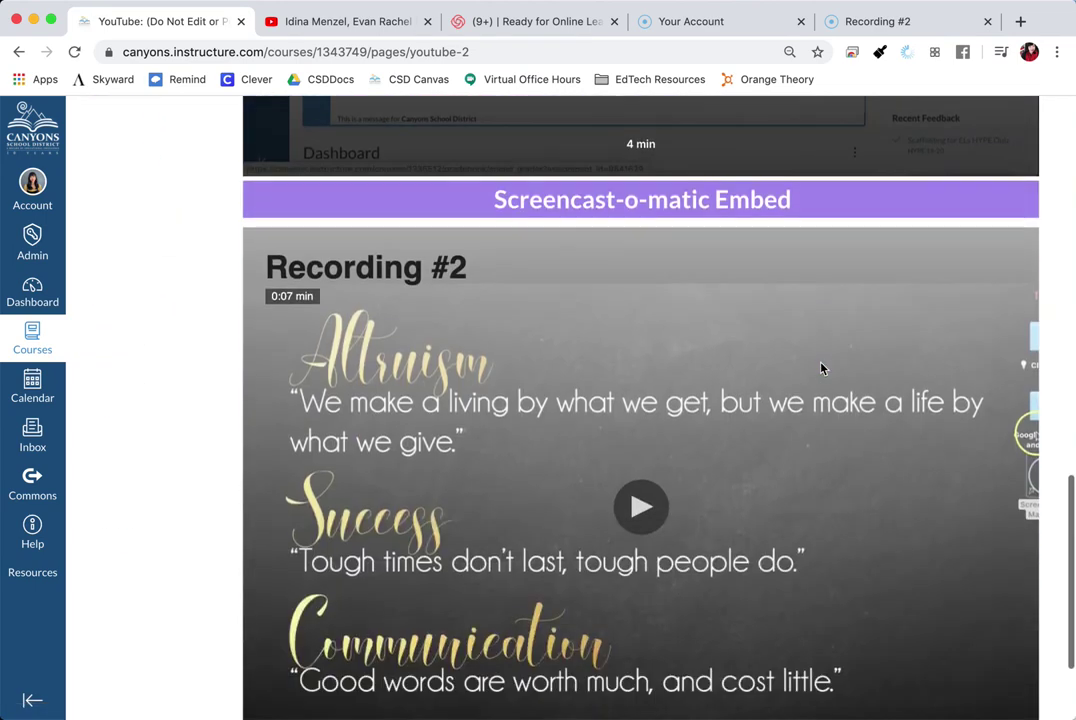
{"action": "scroll", "coordinate": [820, 369], "scroll_direction": "down", "scroll_amount": 2}
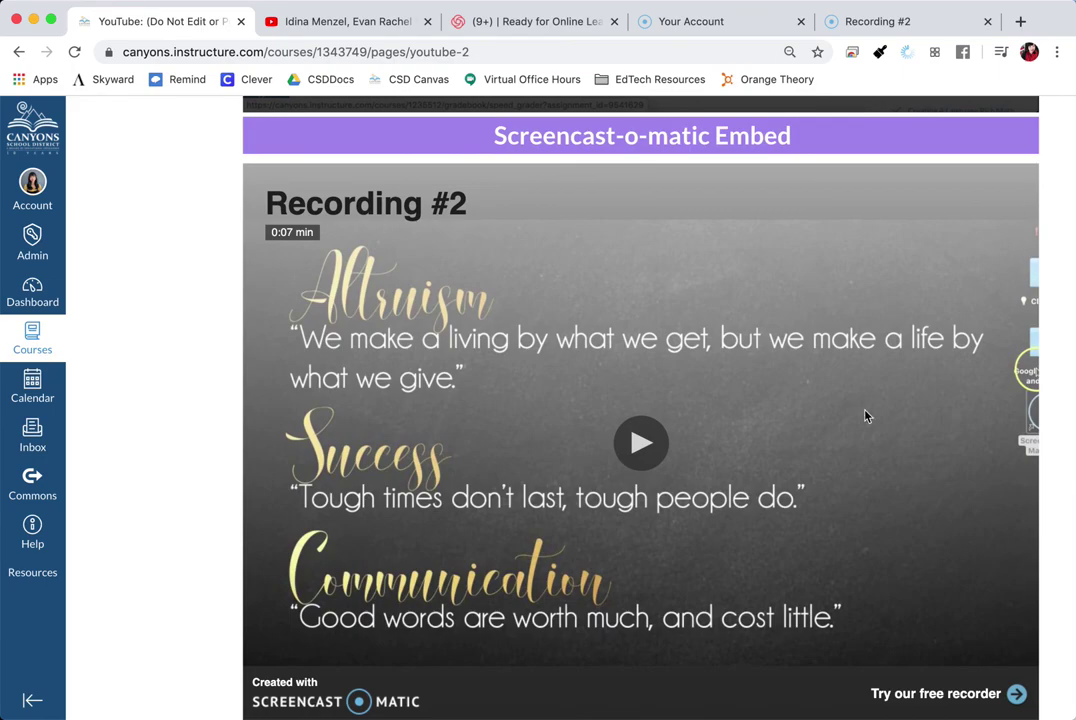